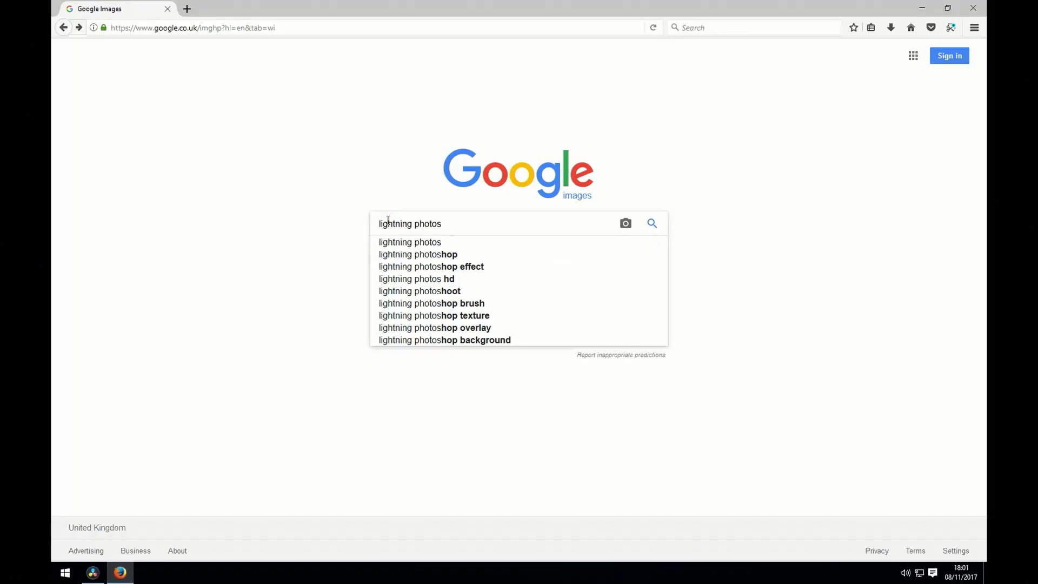
- Run the lightning photos image search and scroll through the results
key(Return)
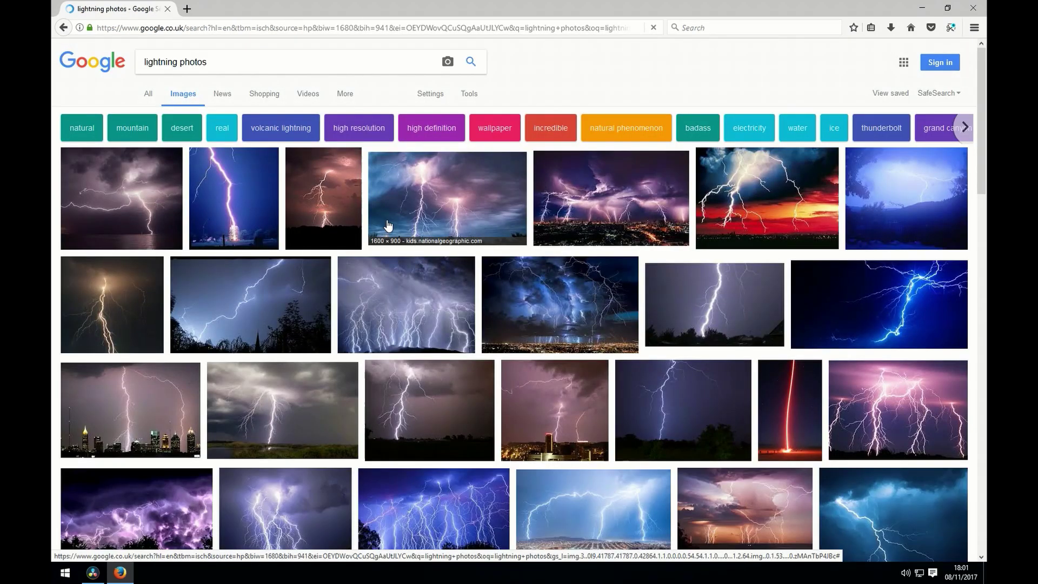
scroll(382, 243, down, 5)
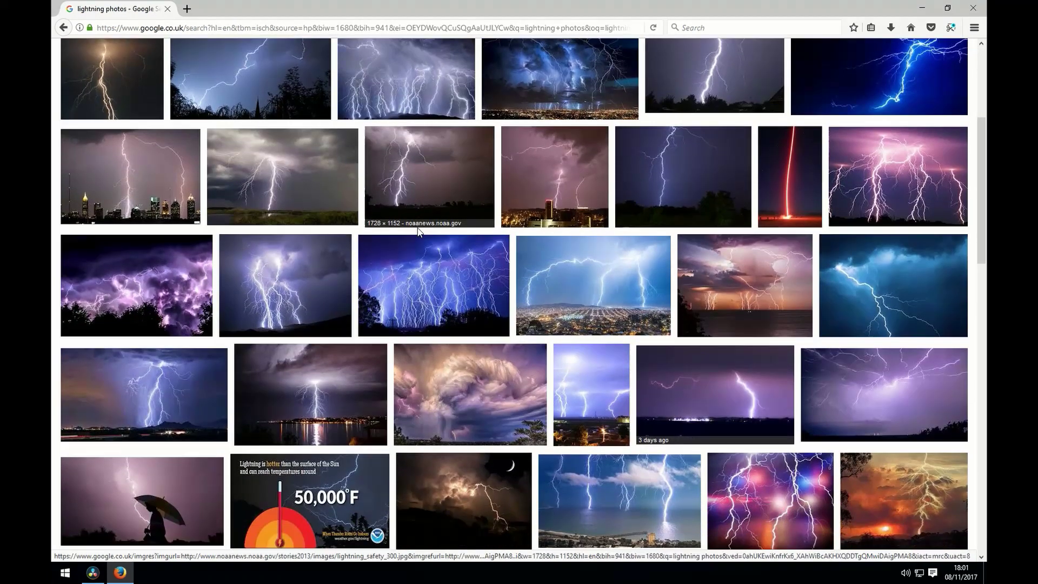
scroll(472, 333, up, 5)
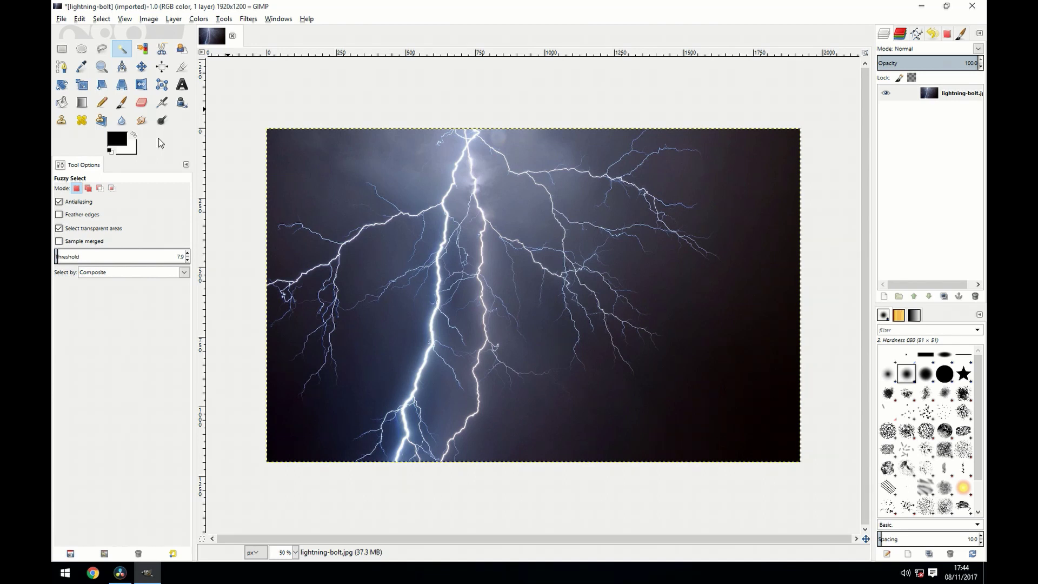
- Fuzzy-select the main lightning bolt, copy it, and paste it as a new 331×1200 image
click(125, 53)
click(427, 358)
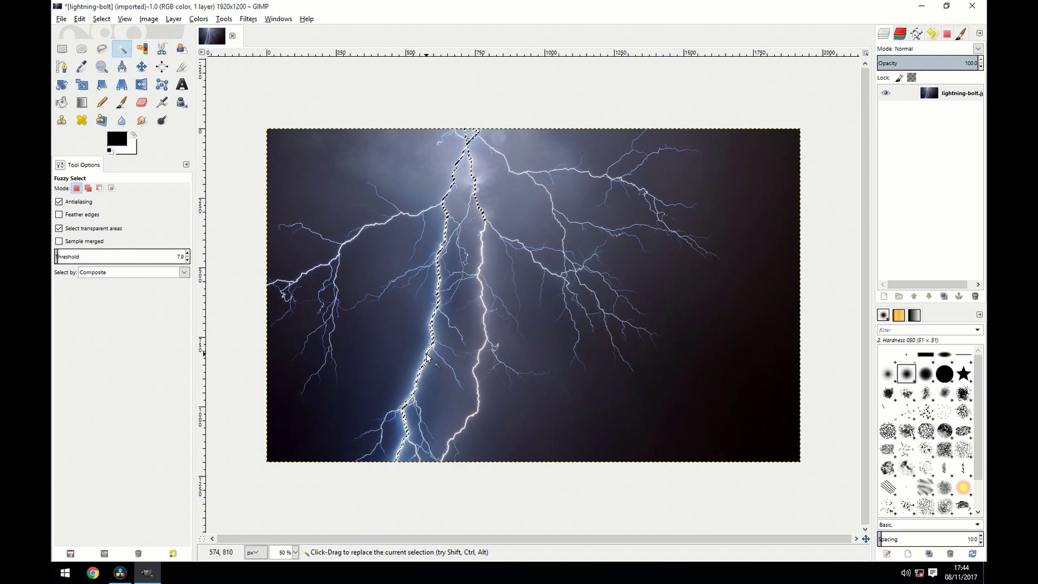
click(77, 19)
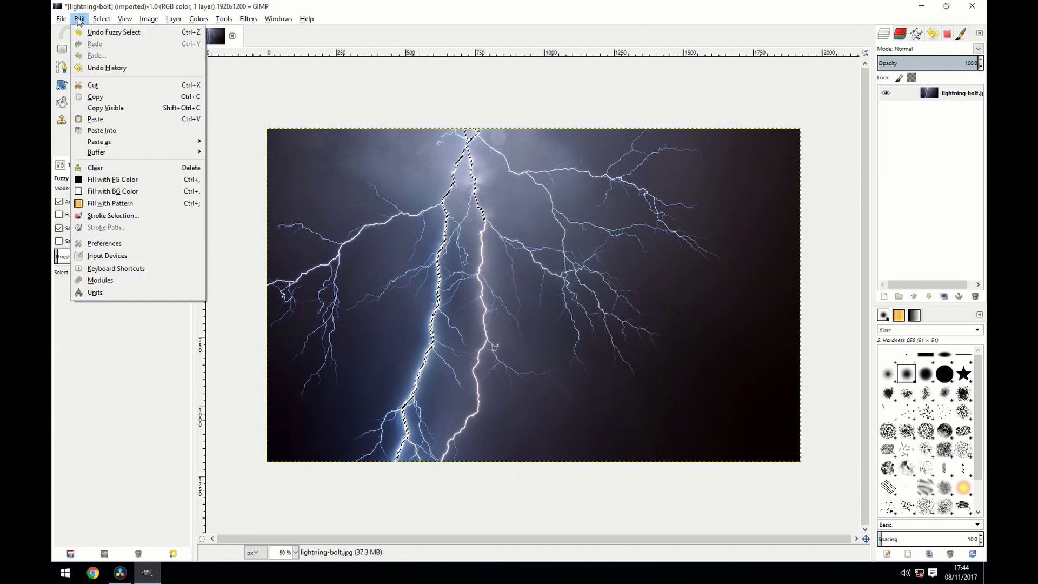
click(118, 98)
click(80, 19)
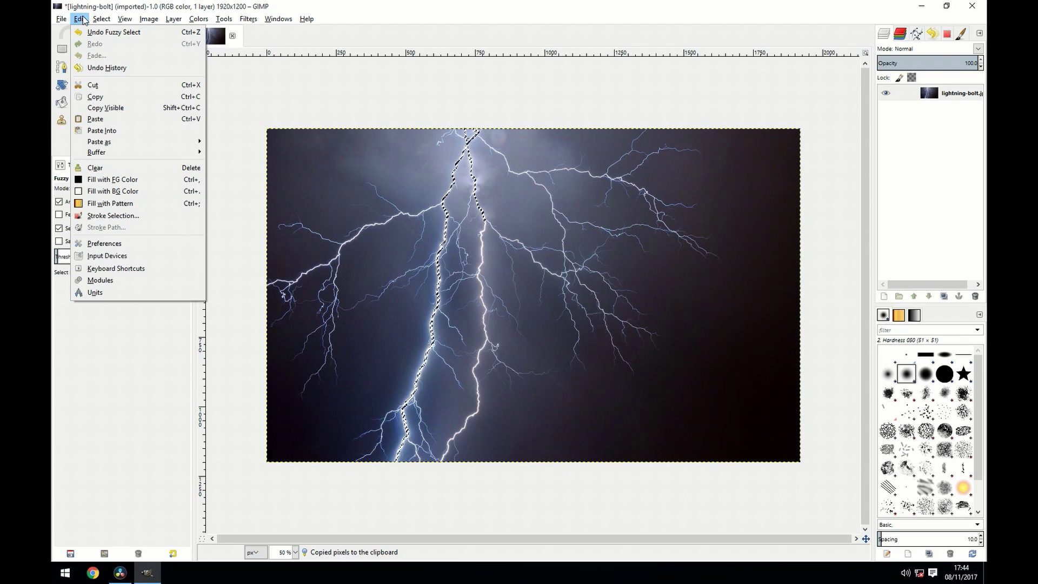
mouse_move(128, 143)
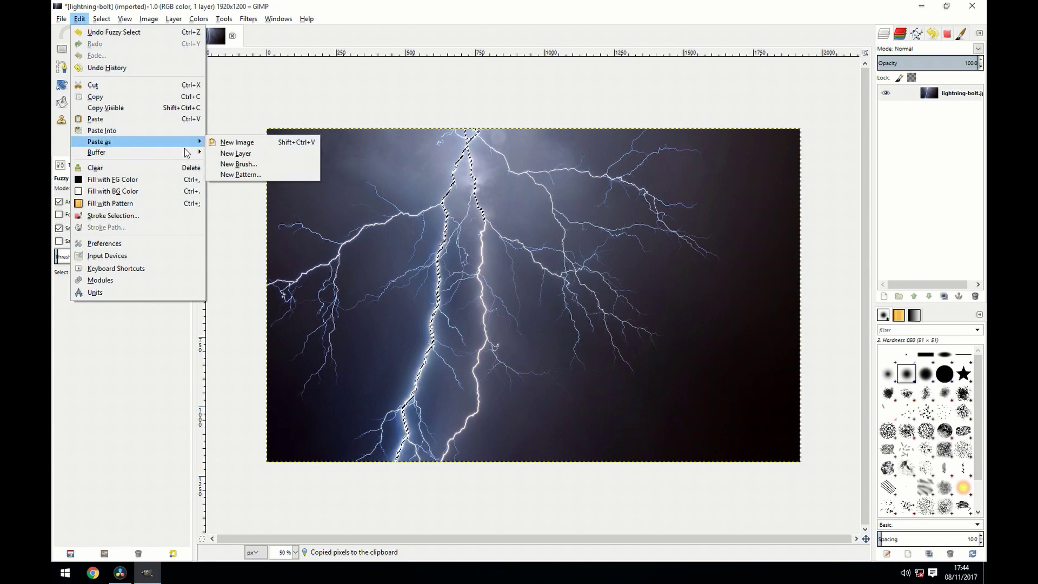
click(238, 142)
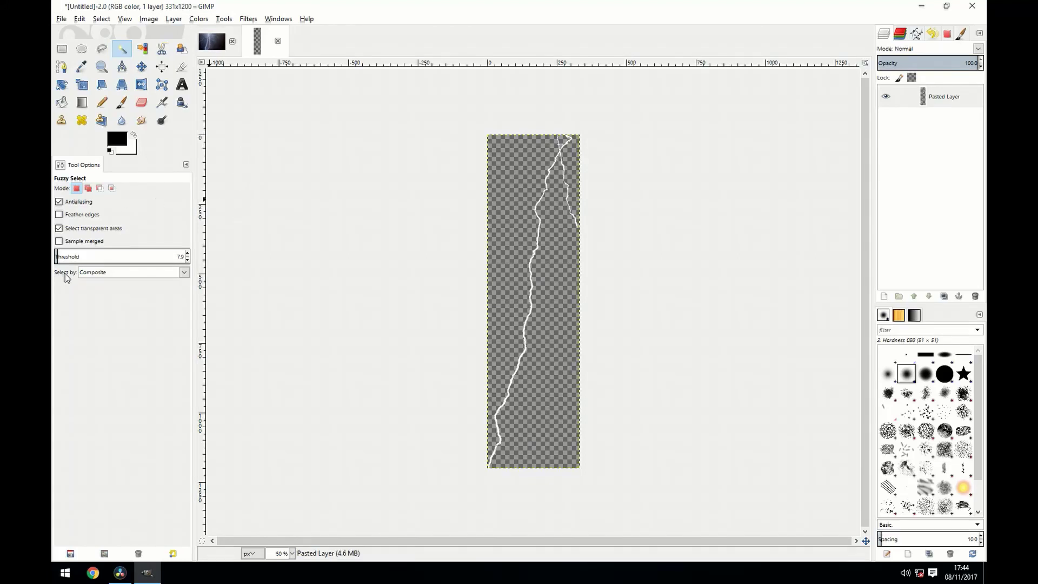
- Set the eraser to the Hardness 100 brush at about 400 px
click(141, 103)
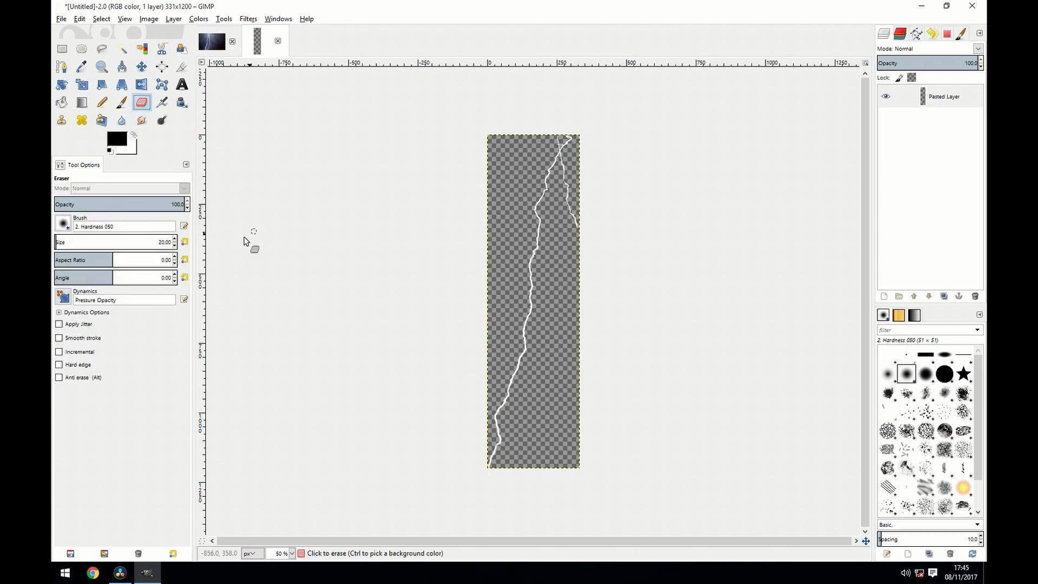
drag(55, 243, 70, 242)
click(69, 227)
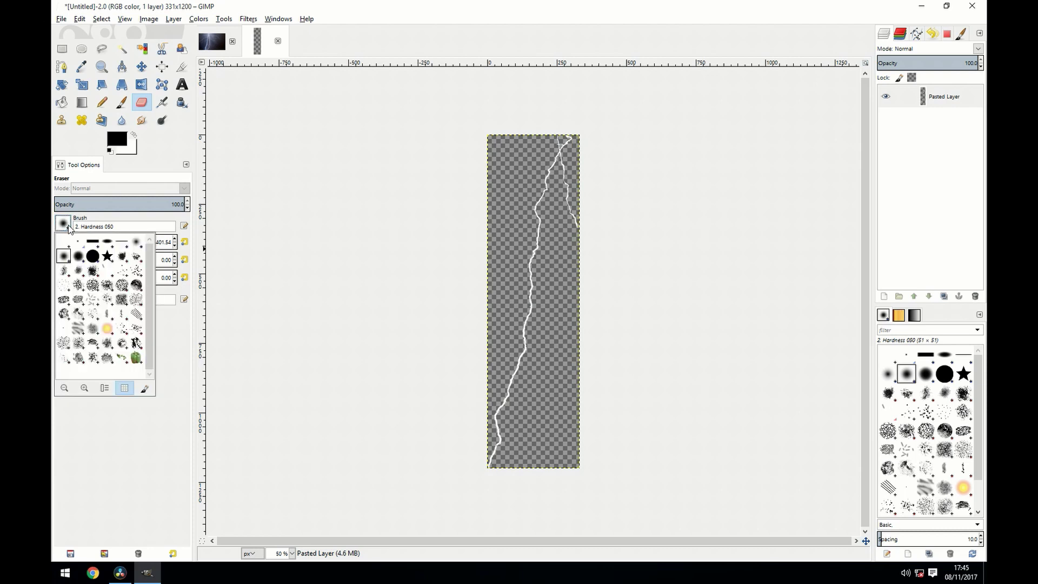
double_click(93, 258)
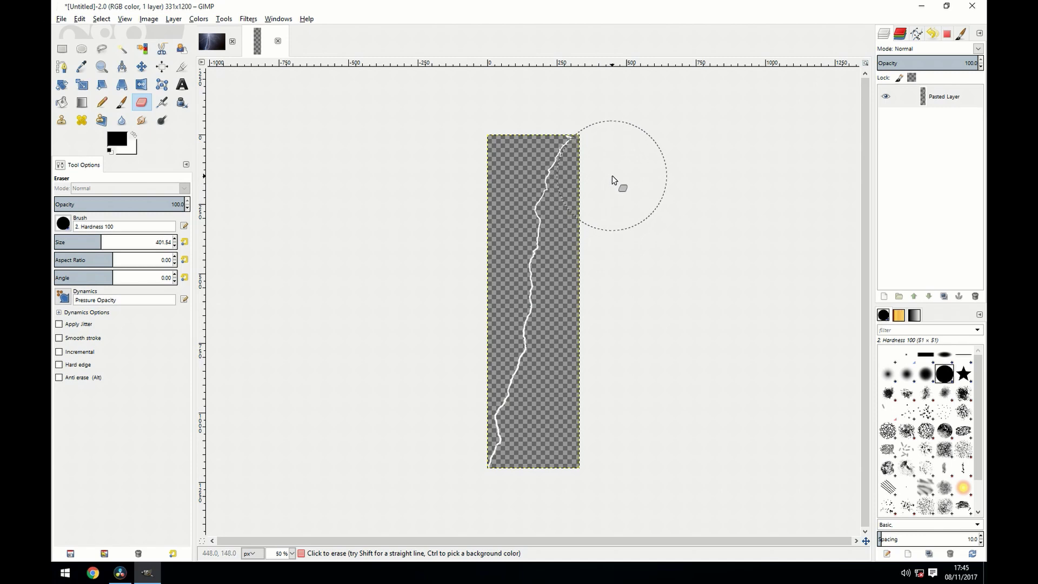
- Shrink the eraser to about 67 px and begin exporting the bolt image under a new name
click(62, 242)
click(61, 18)
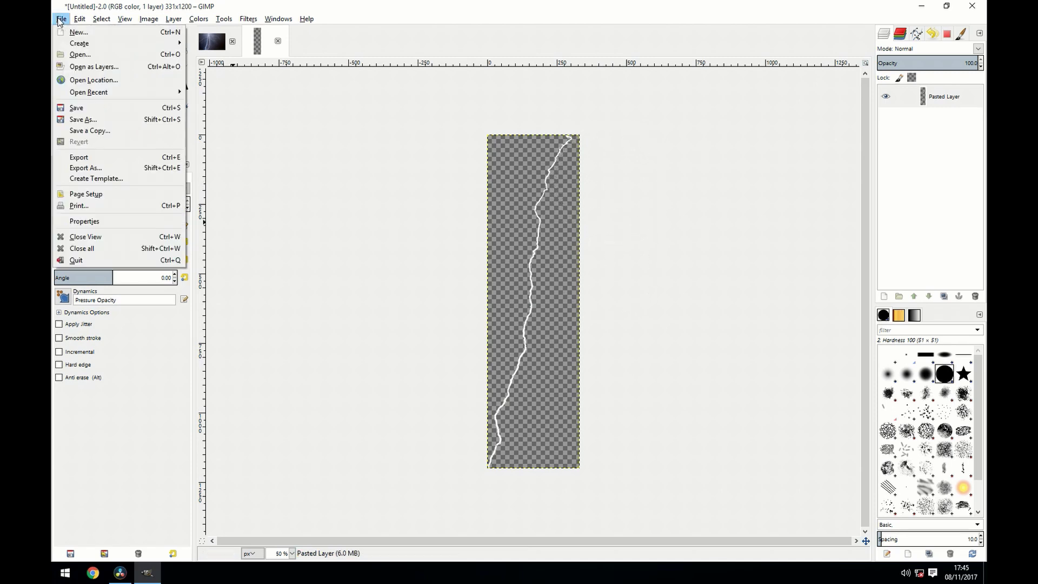
click(96, 171)
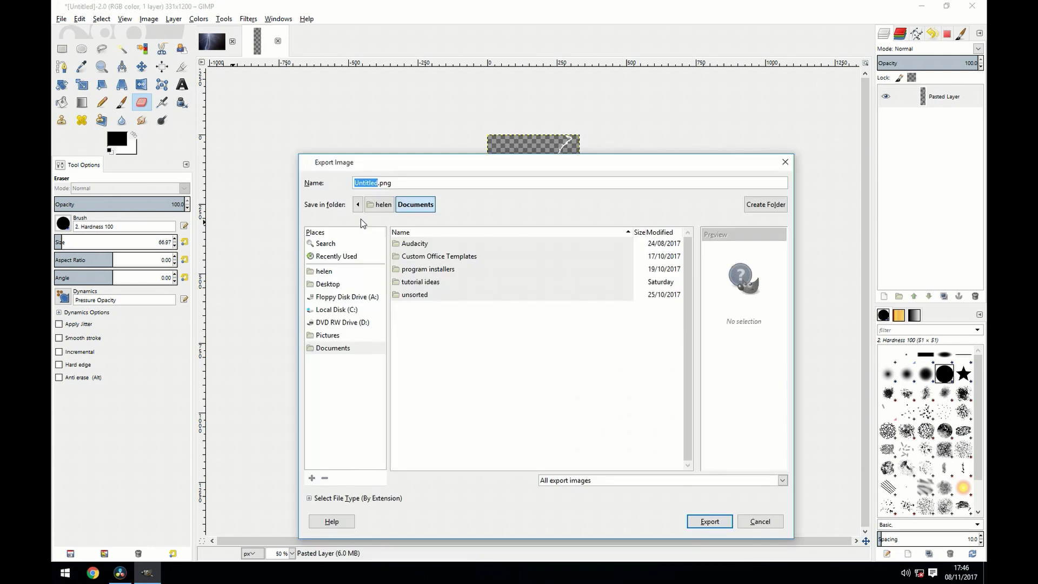
click(388, 184)
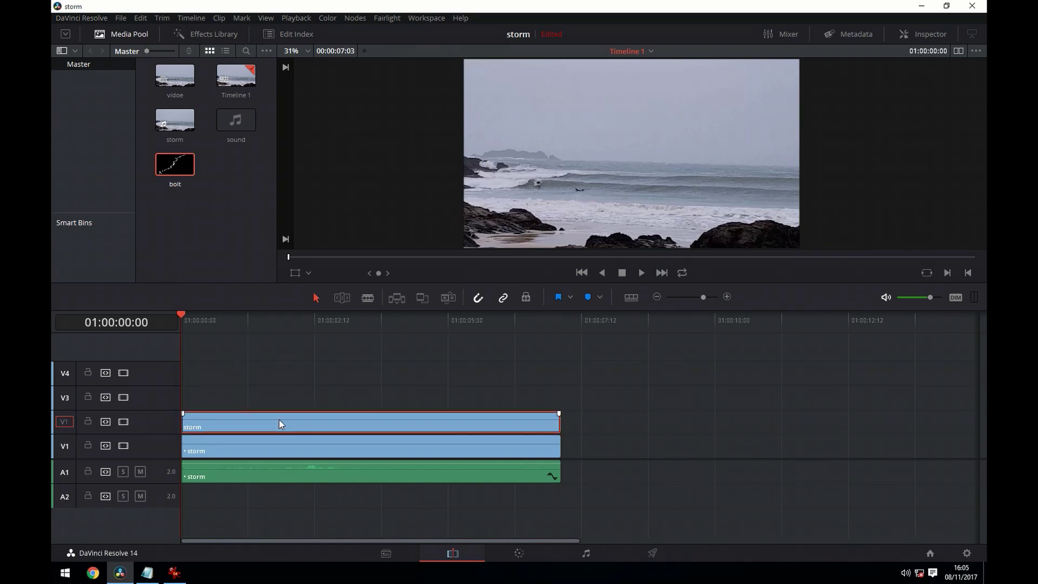
click(251, 452)
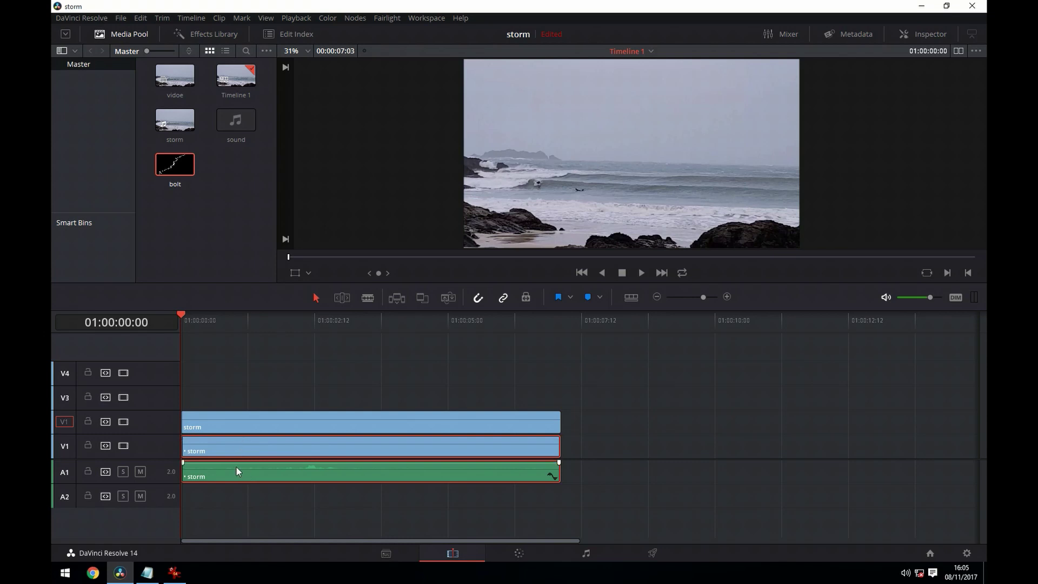
click(202, 421)
drag(181, 313, 136, 334)
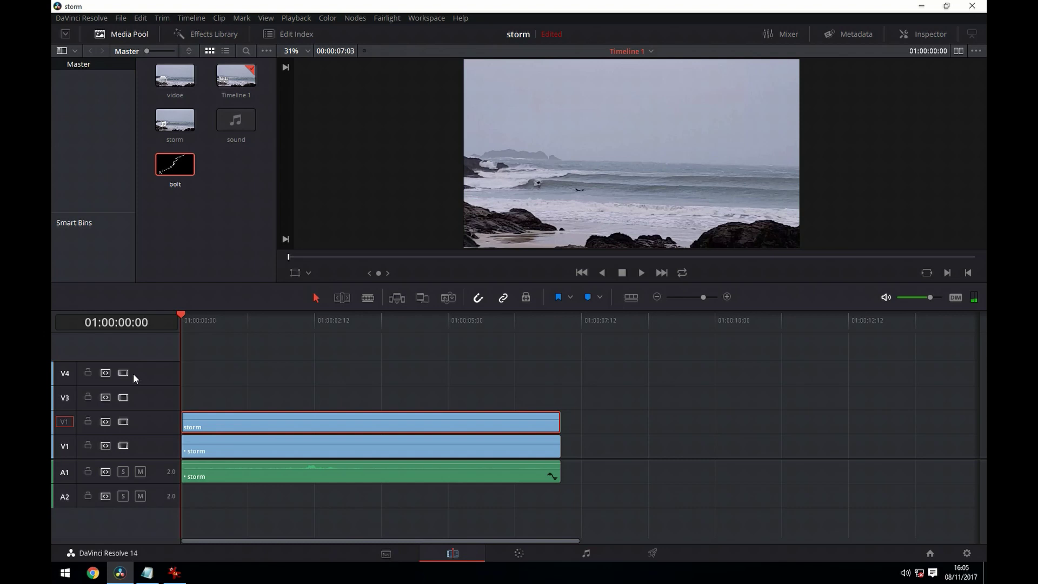
- Place the bolt image on track V4 and trim it to a clip a few frames long
drag(177, 163, 281, 345)
key(End)
click(542, 374)
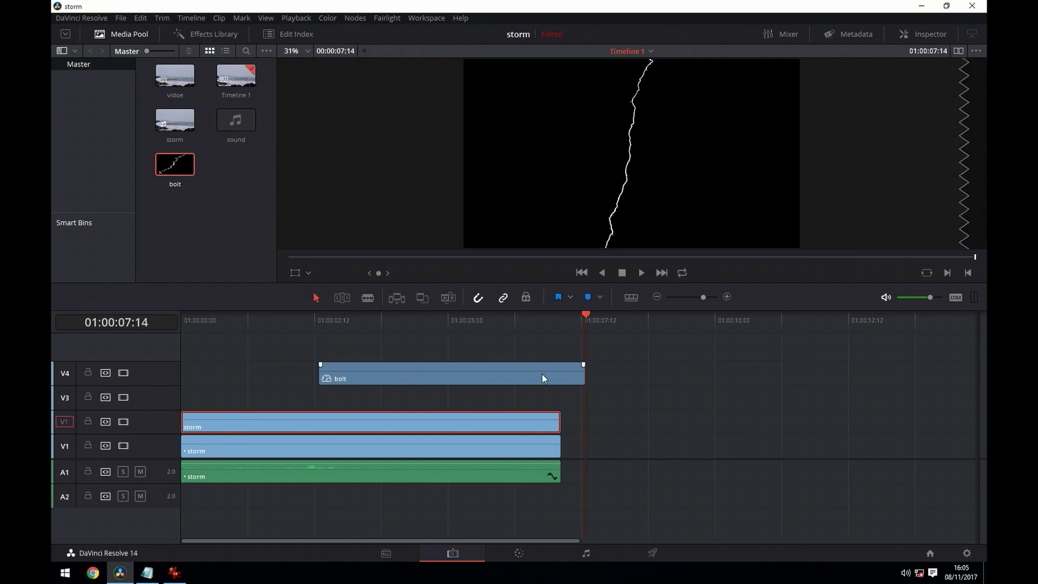
drag(583, 373, 332, 374)
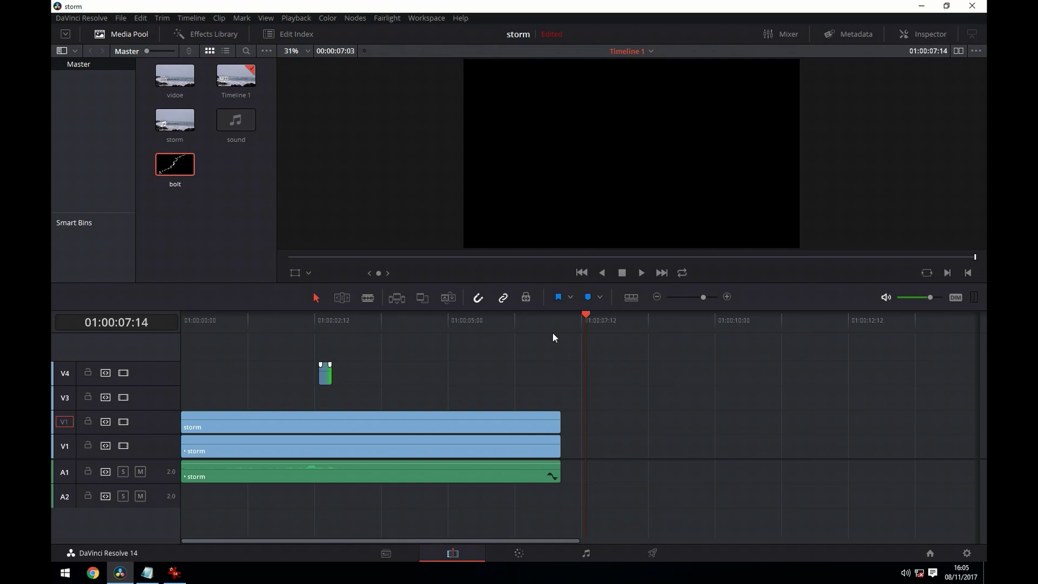
drag(582, 313, 381, 378)
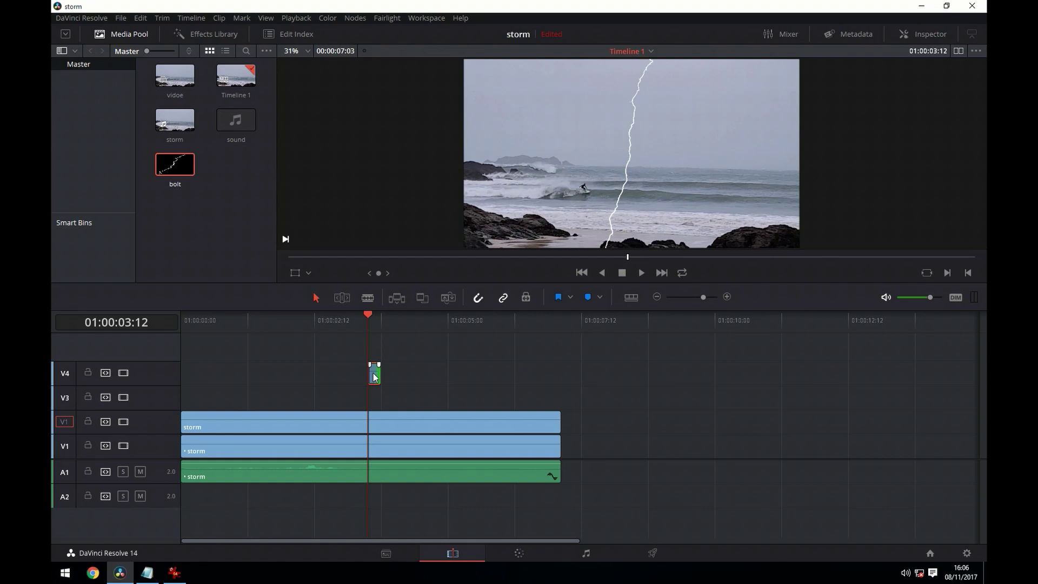
- Raise the bolt clip's Transform Position Y to about 570 in the Inspector
click(937, 37)
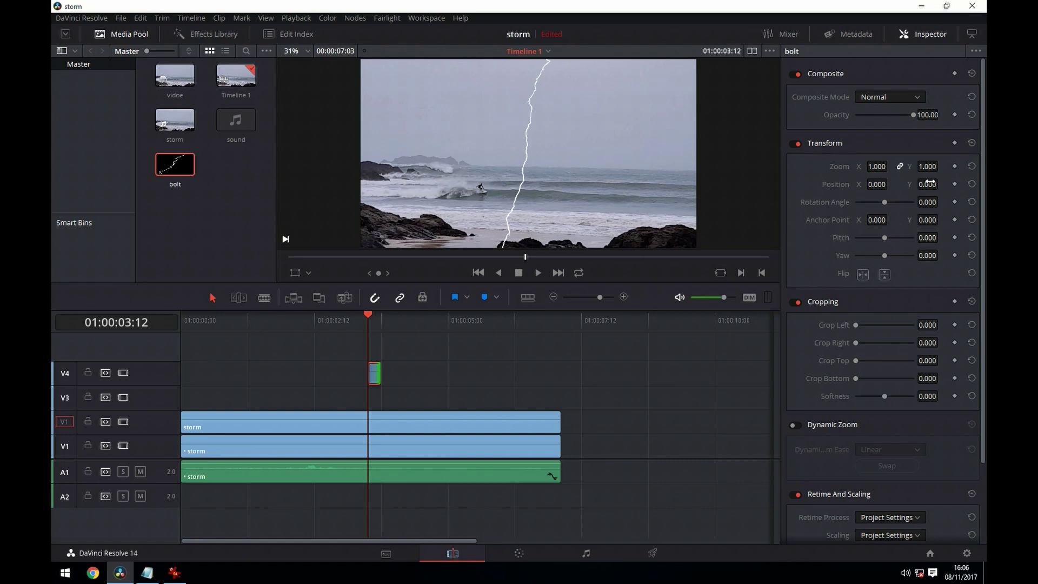
drag(928, 184, 941, 184)
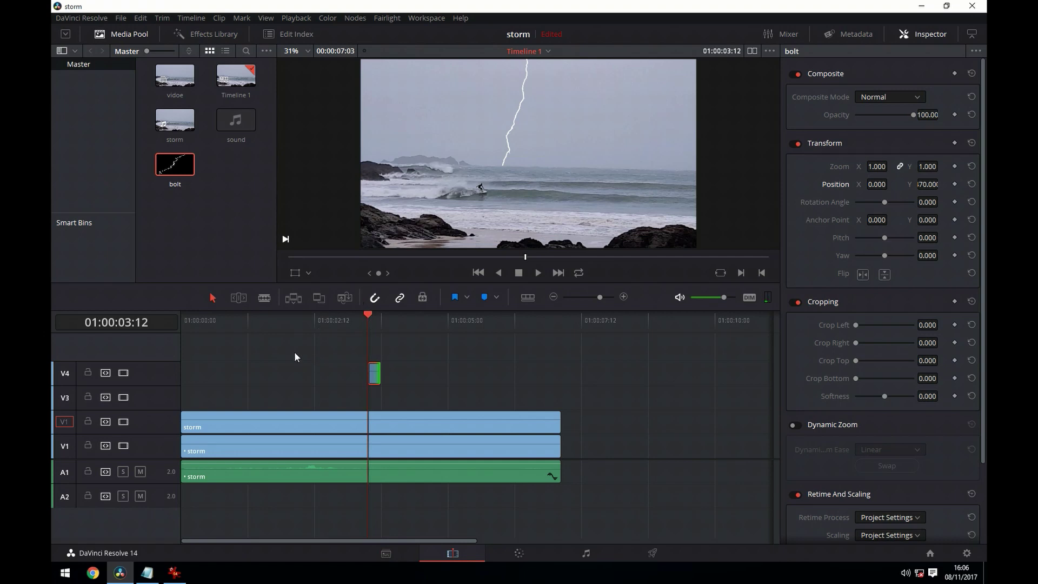
- Add a brief Solid Color clip on V3 under the bolt and zoom the timeline onto both
click(210, 34)
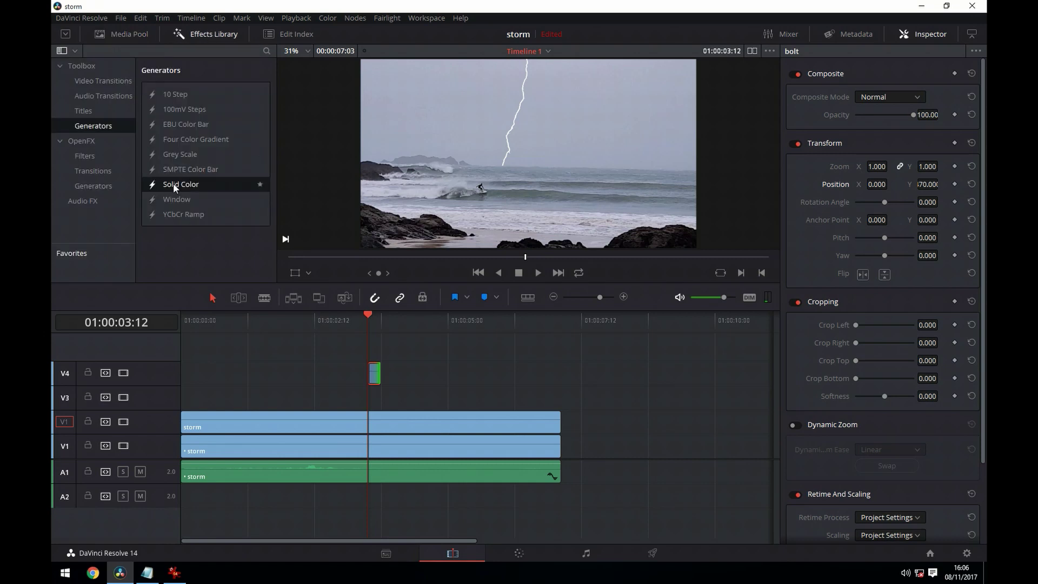
drag(174, 186, 366, 402)
click(673, 395)
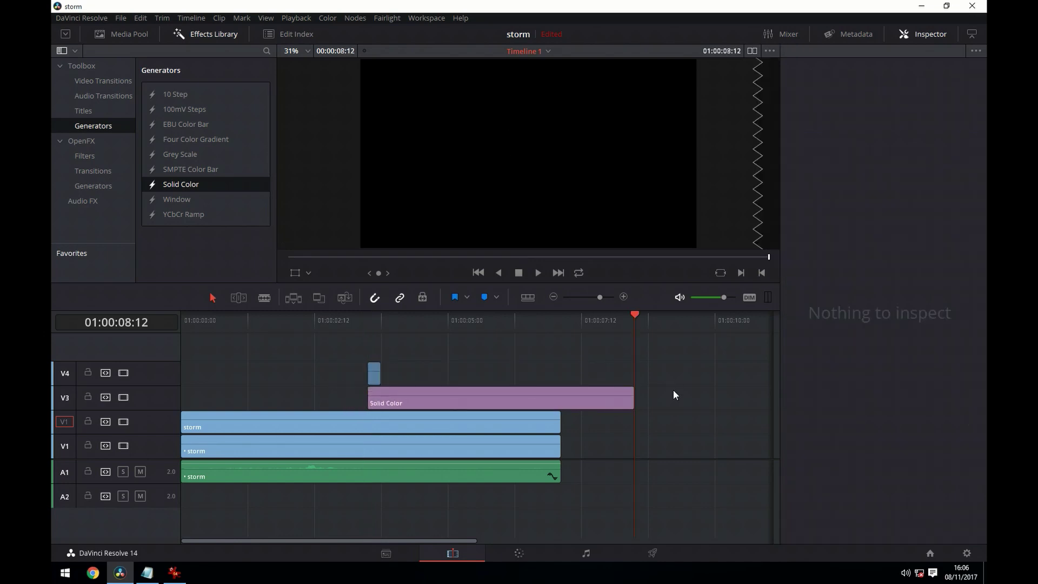
drag(630, 397, 369, 410)
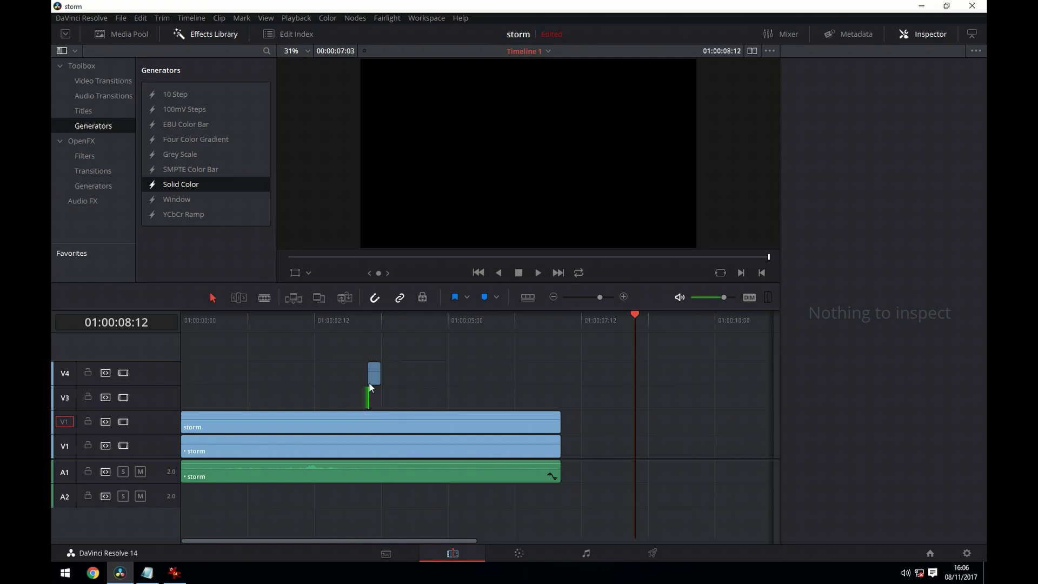
click(624, 296)
drag(654, 538, 369, 517)
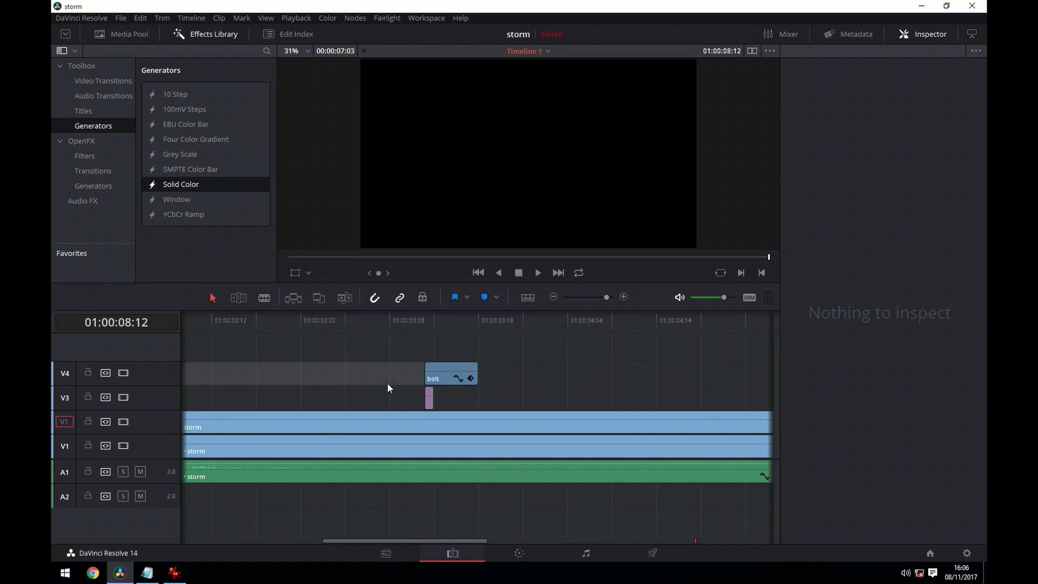
- Change the V3 Solid Color clip's colour to white (#ffffff)
click(430, 400)
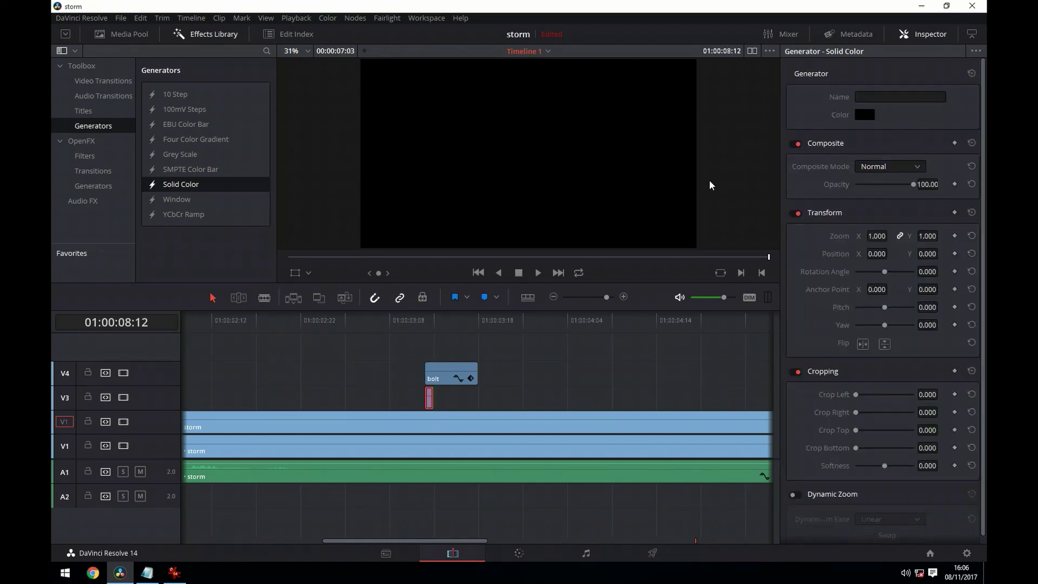
click(867, 114)
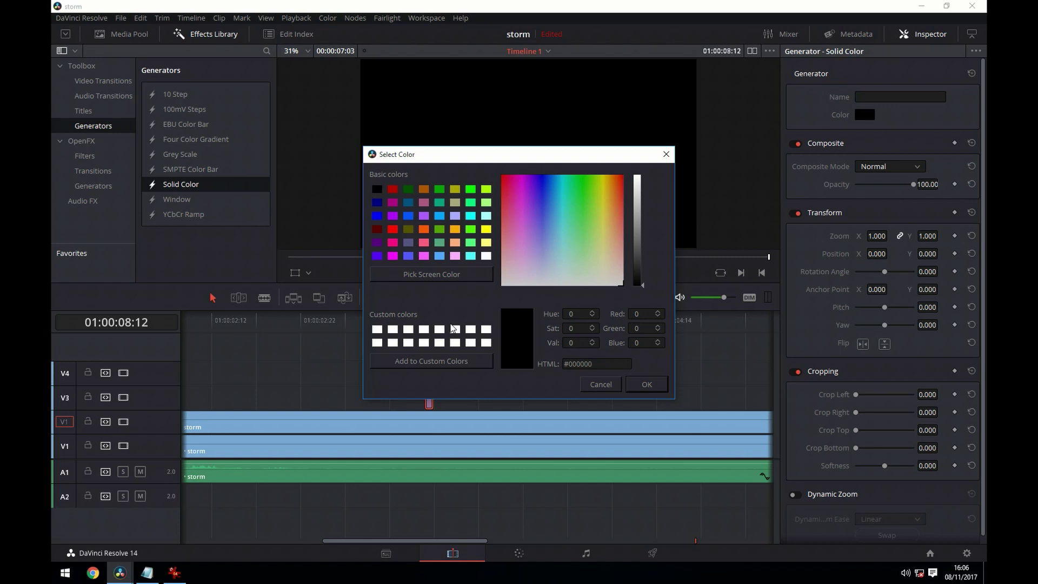
click(486, 343)
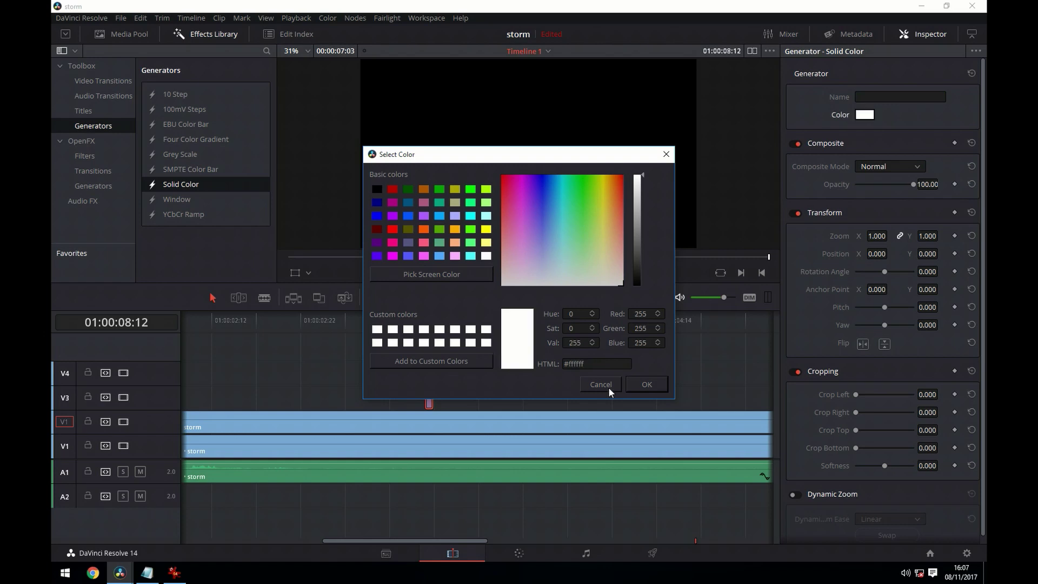
click(648, 386)
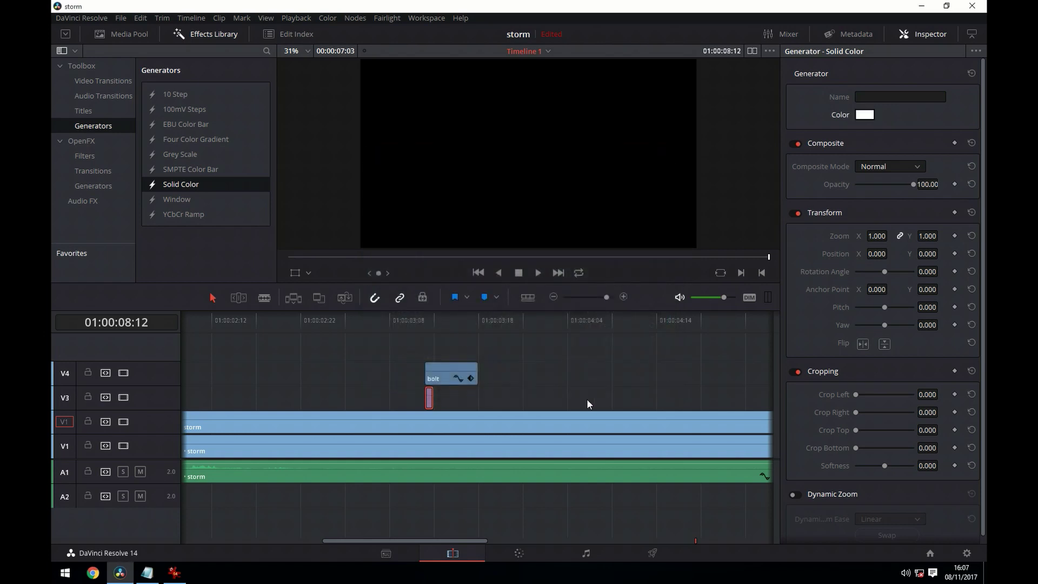
- Step frame by frame from 01:00:03:13 and shift the first white flash clip one frame earlier
click(466, 400)
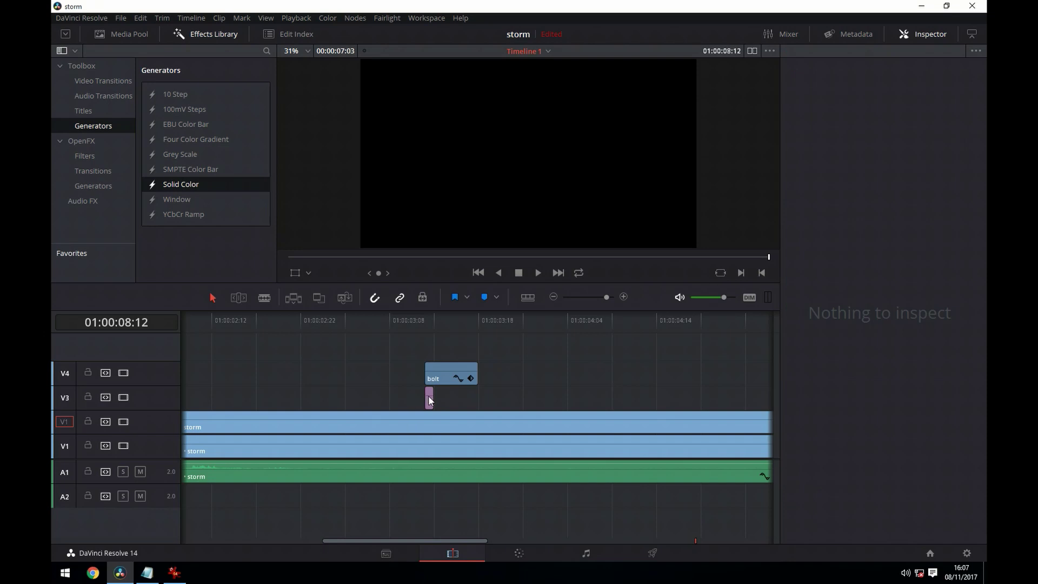
click(430, 401)
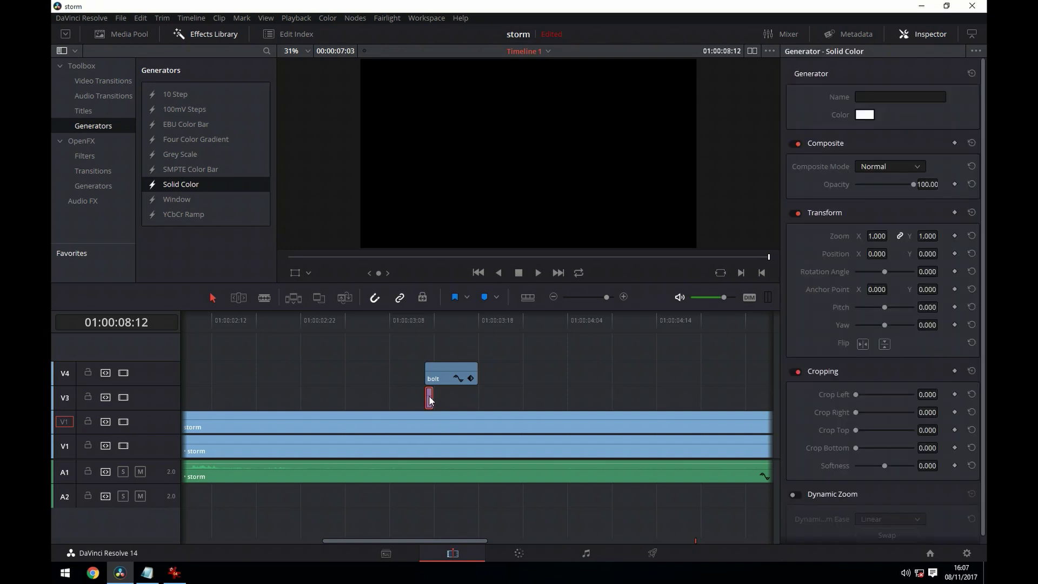
click(435, 316)
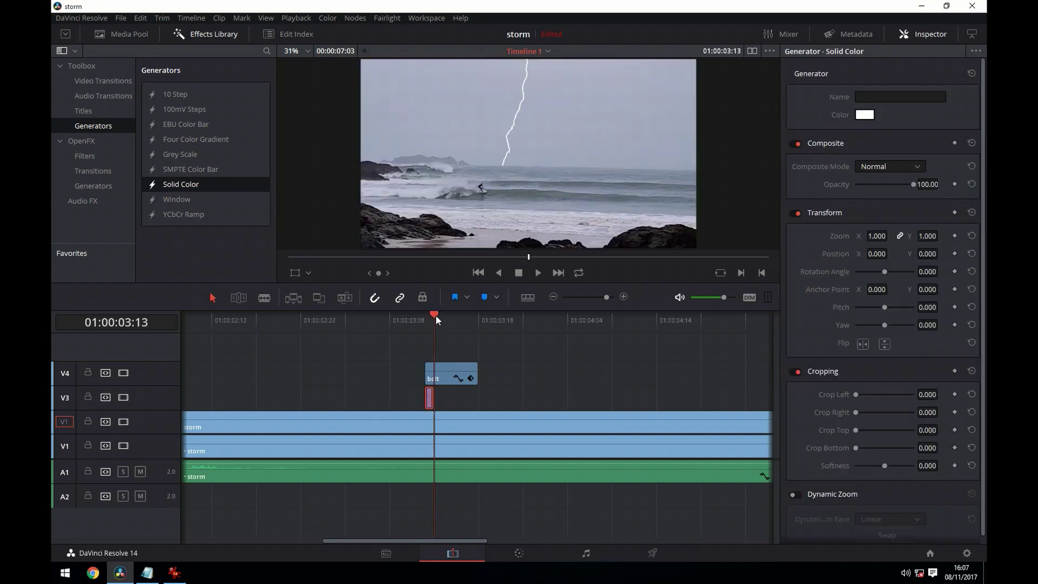
key(Right)
key(Right)
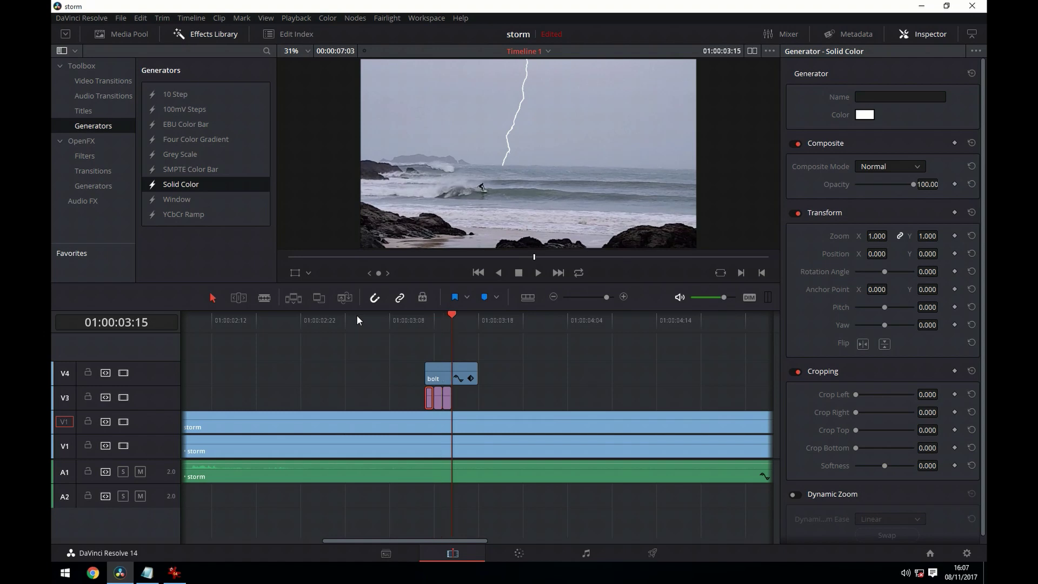
key(Right)
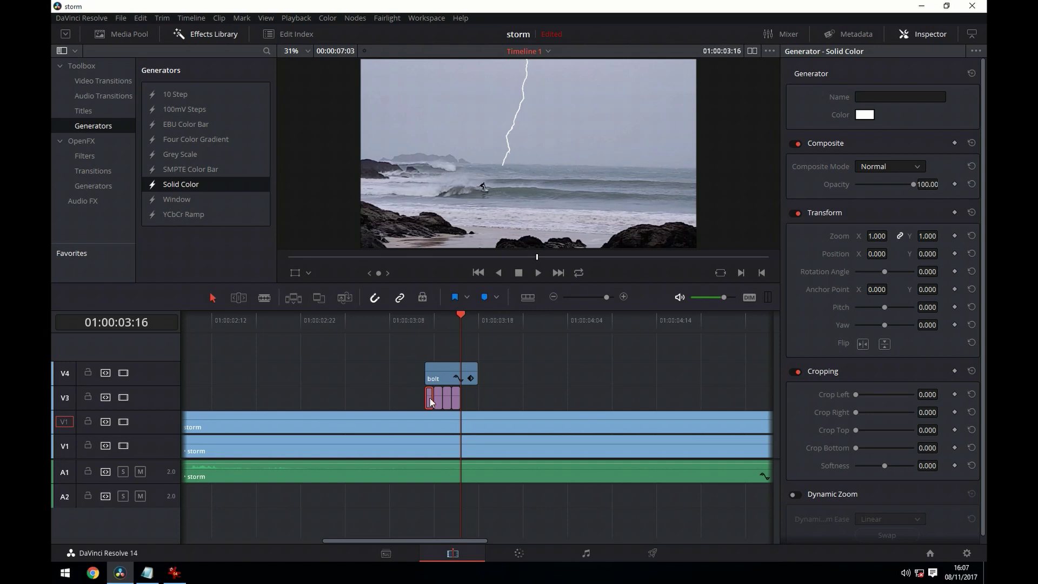
drag(431, 401, 459, 400)
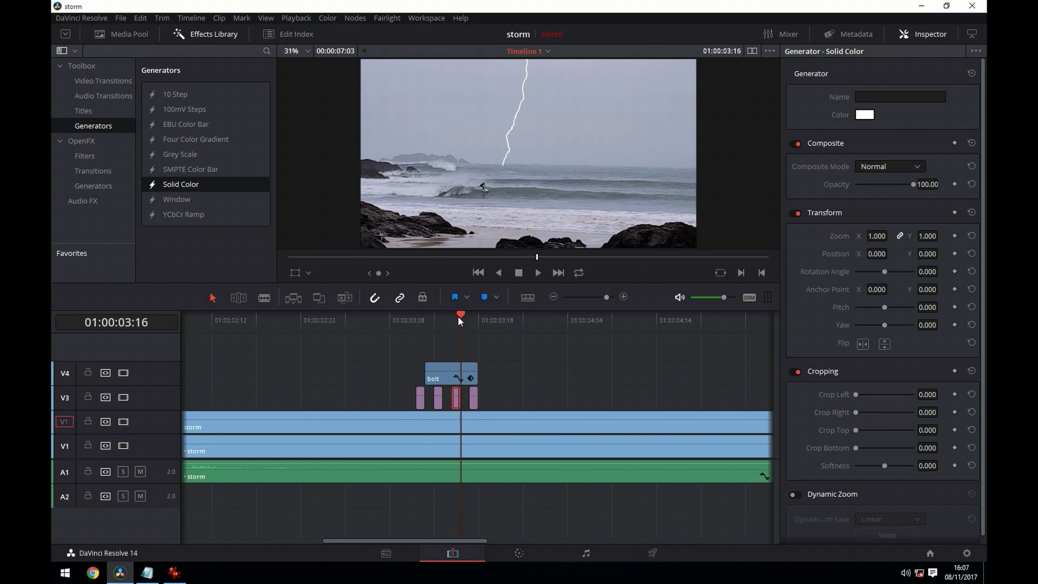
- Set the first two flash clips' opacity to 80 and 20
drag(458, 319, 425, 318)
click(412, 316)
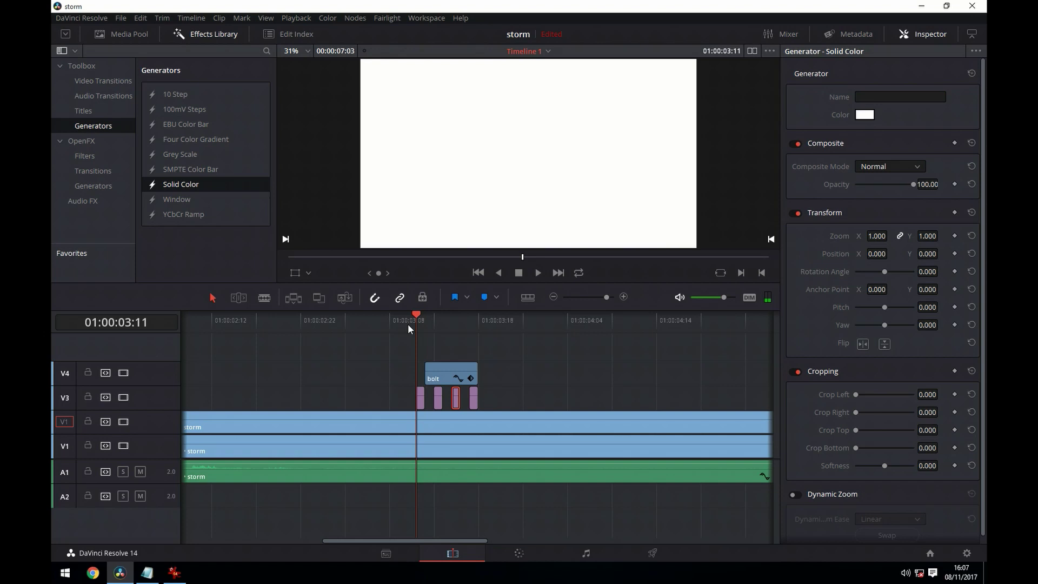
click(421, 397)
click(408, 314)
click(925, 184)
text(80)
click(441, 403)
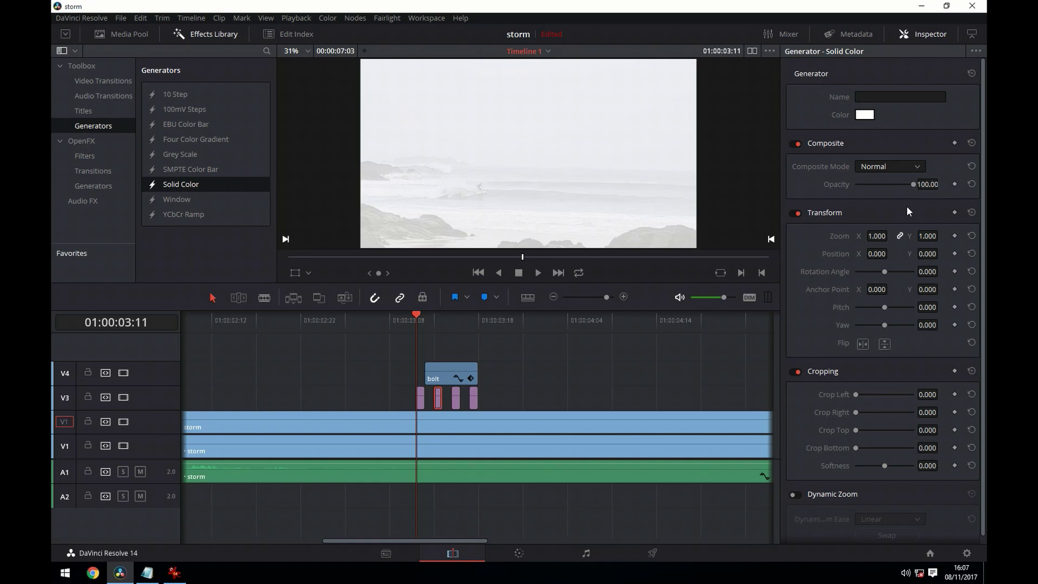
click(927, 185)
text(20)
- Set the third and fourth flash clips' opacity to 80 and 20, then preview the flicker
click(456, 398)
click(927, 184)
text(80)
click(476, 400)
click(923, 183)
text(20)
key(Return)
key(Right)
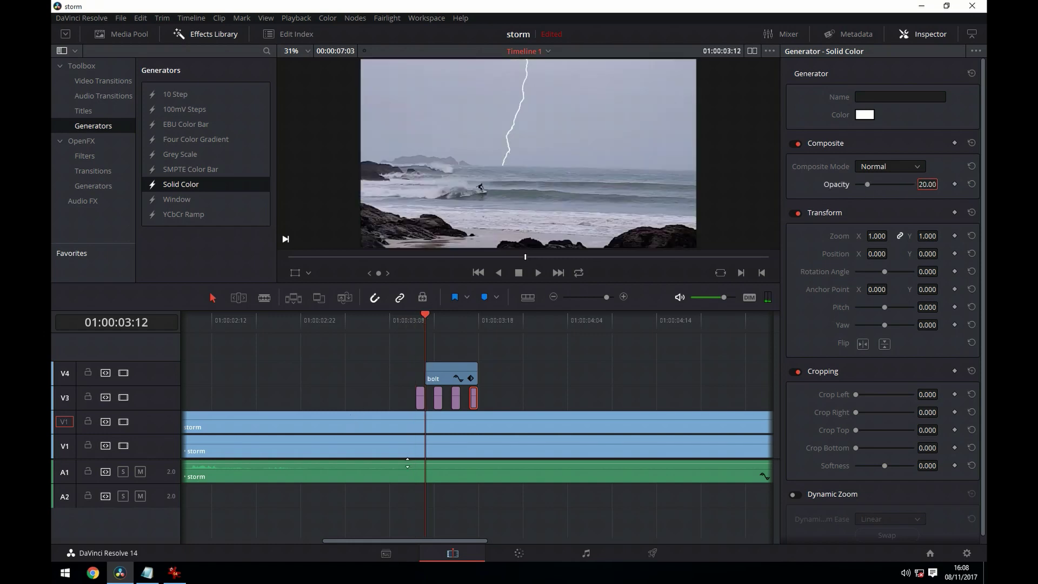
key(Right)
key(Right)
key(Right)
key(Right)
key(Right)
key(Right)
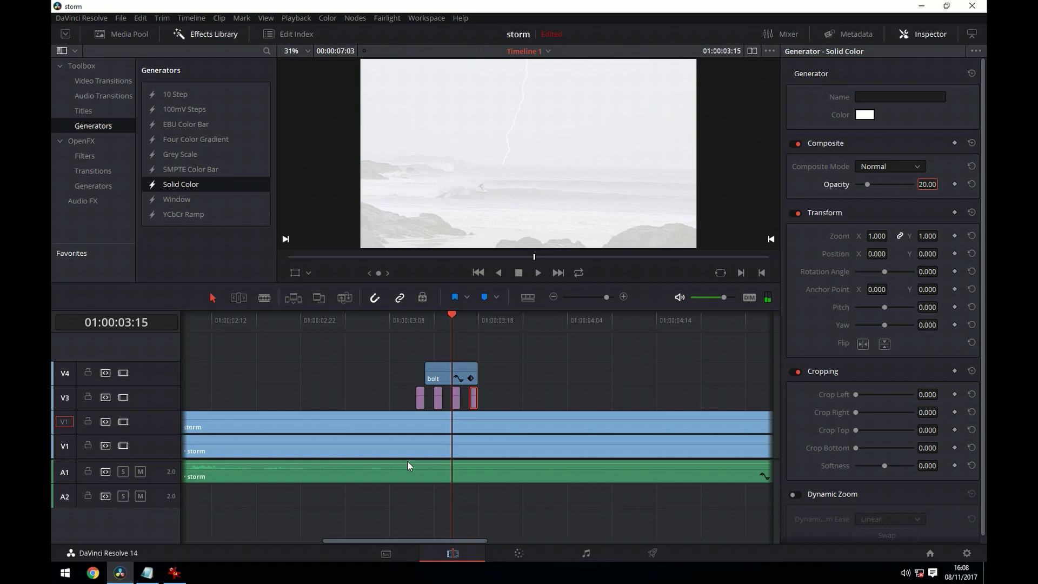
click(389, 324)
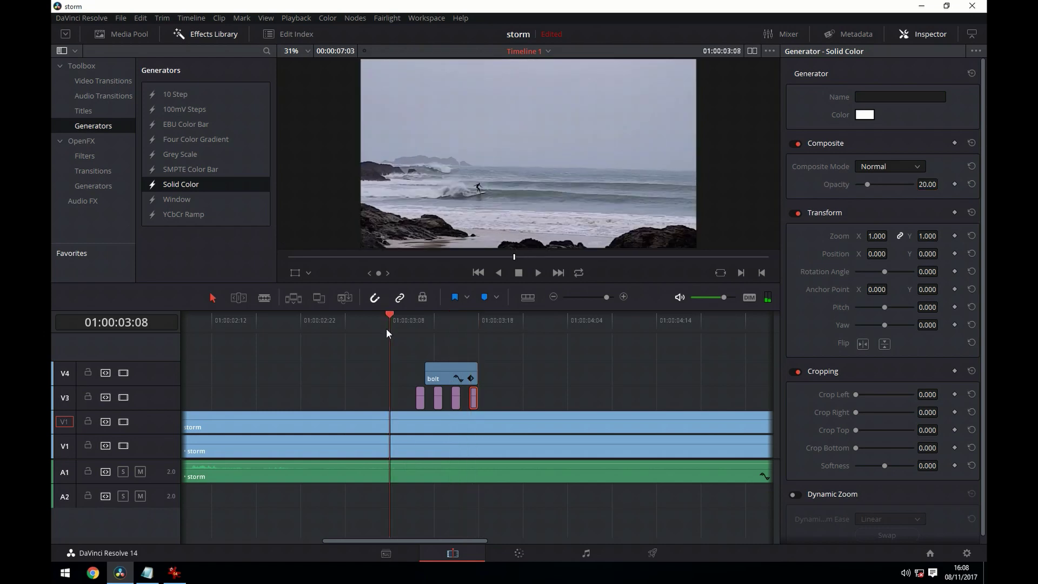
- Blade the upper storm clip at 01:00:03:11 and 01:00:03:18
click(105, 33)
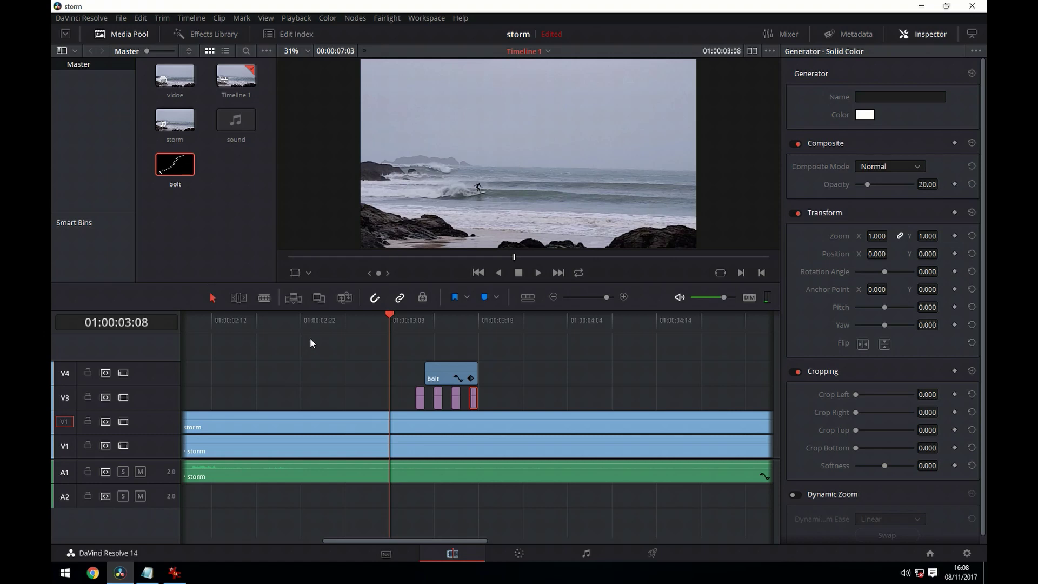
key(Right)
key(Right)
key(Right)
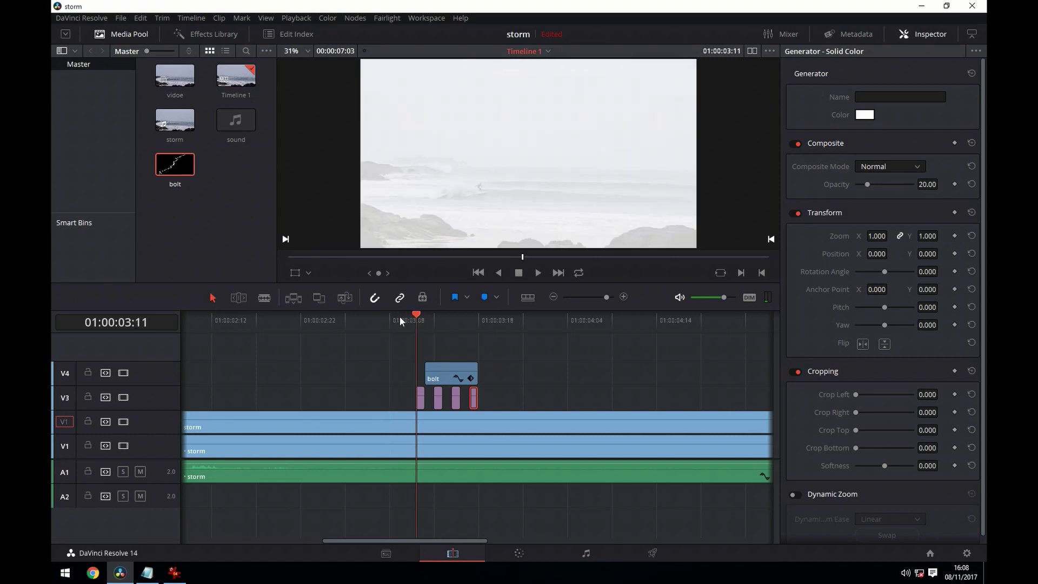
click(400, 419)
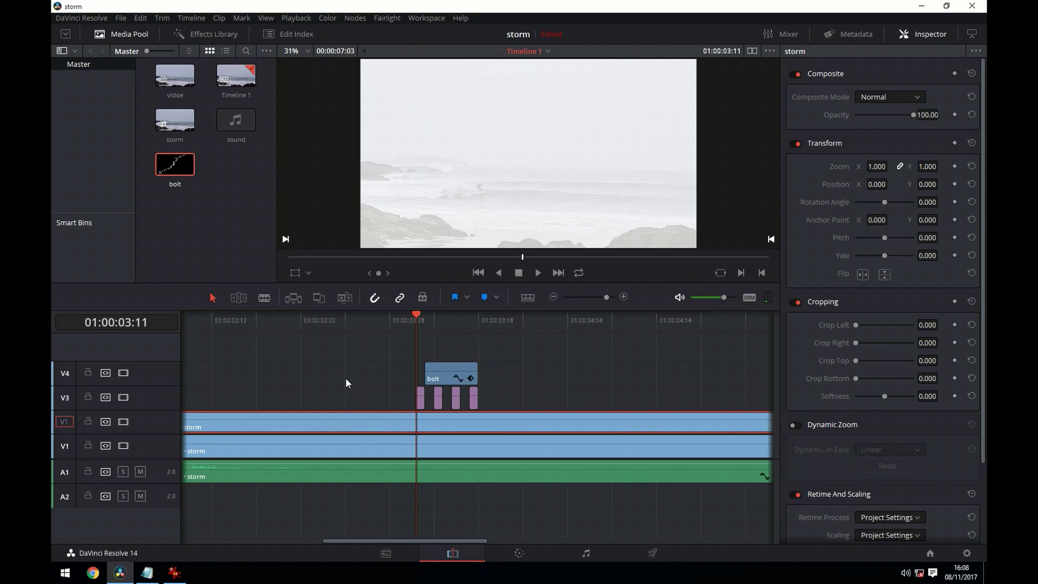
key(ctrl+b)
drag(416, 313, 488, 318)
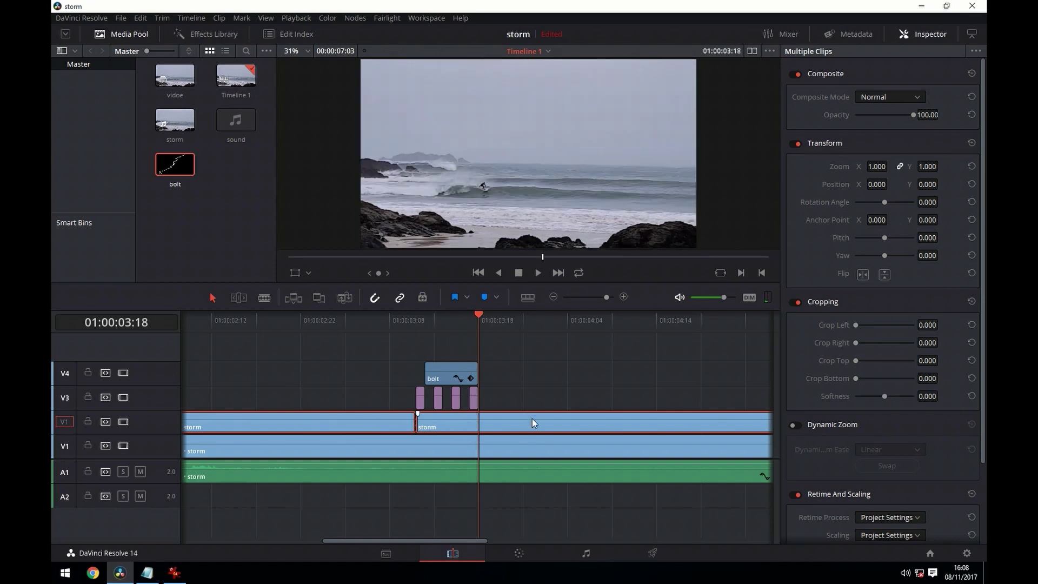
key(ctrl+b)
- Delete the storm pieces before and after the flash section
click(371, 375)
click(354, 421)
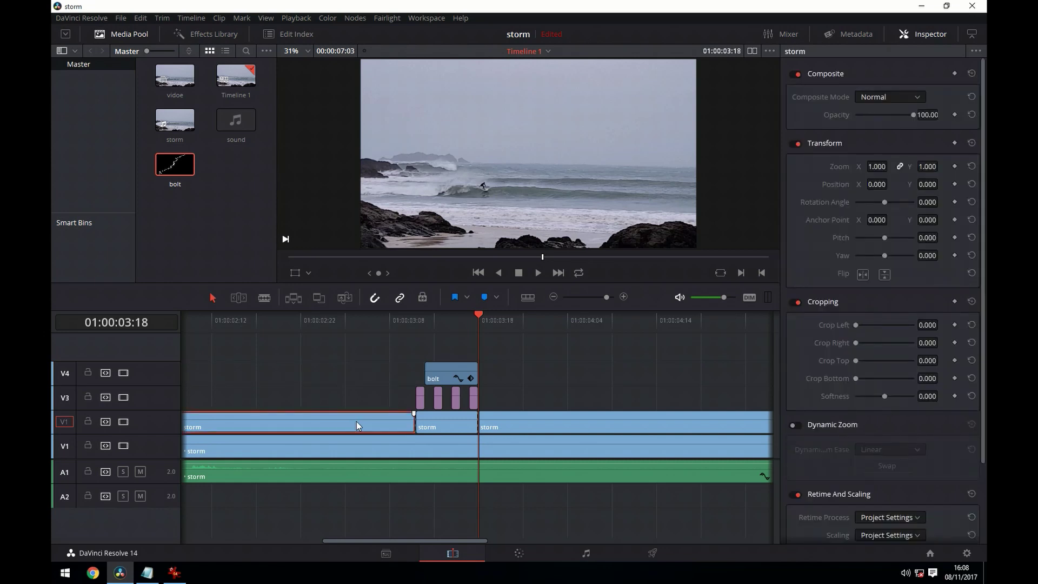
key(Delete)
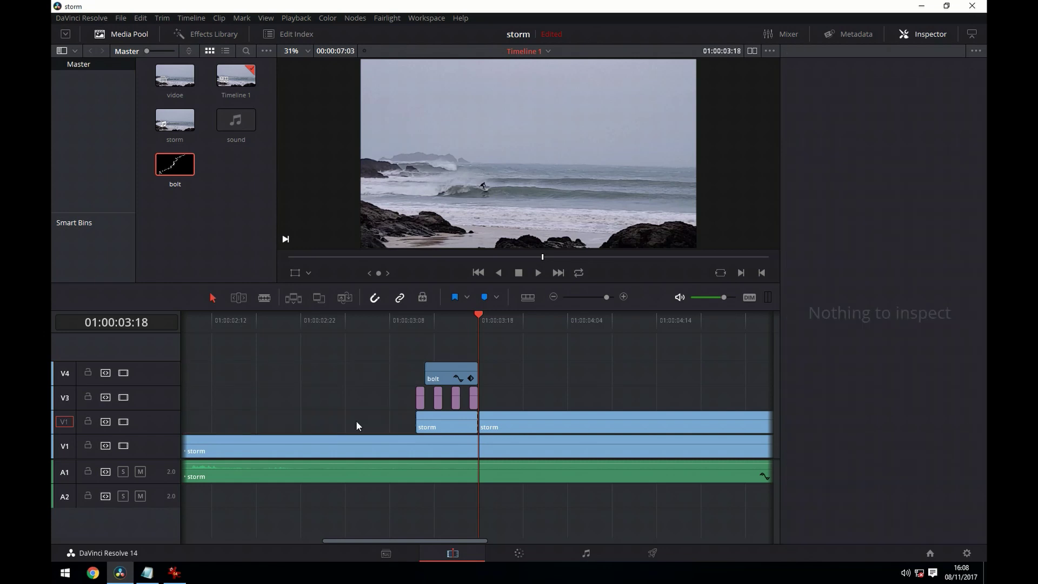
click(514, 427)
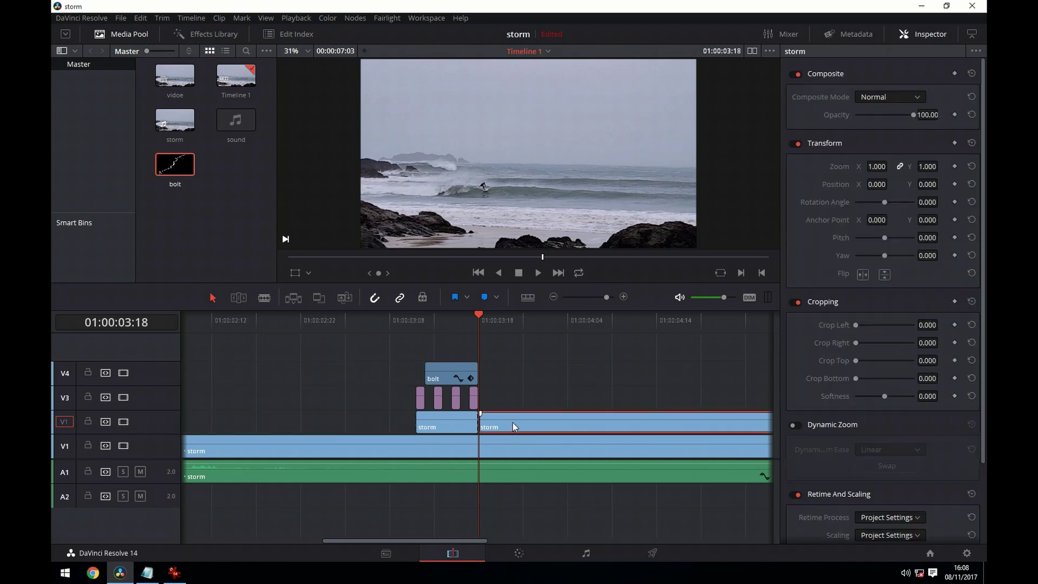
key(Delete)
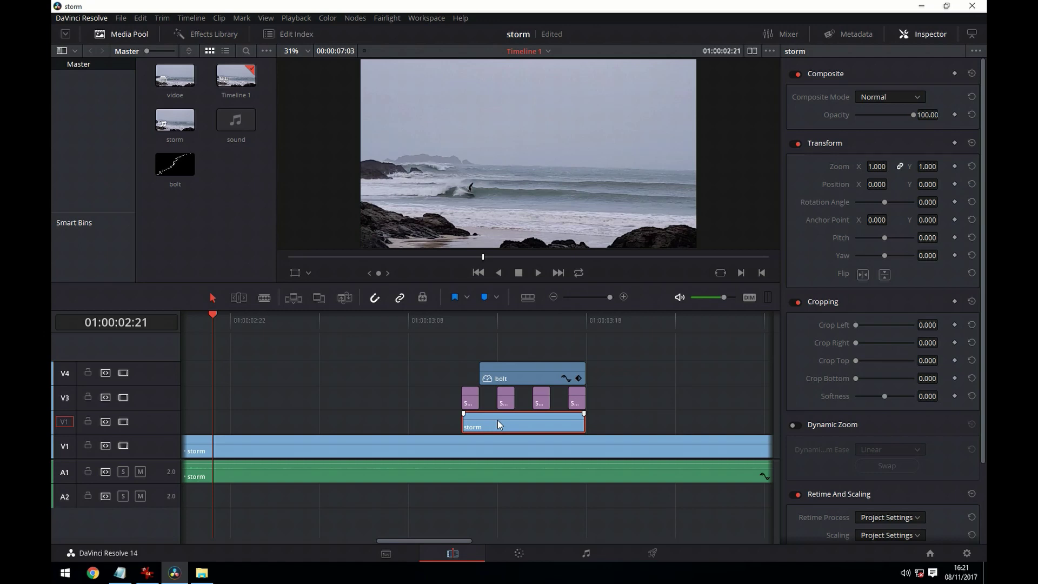
- Slide the V2 storm clip to end at the first flash and curve-grade it nearly white
drag(500, 420, 313, 421)
key(Down)
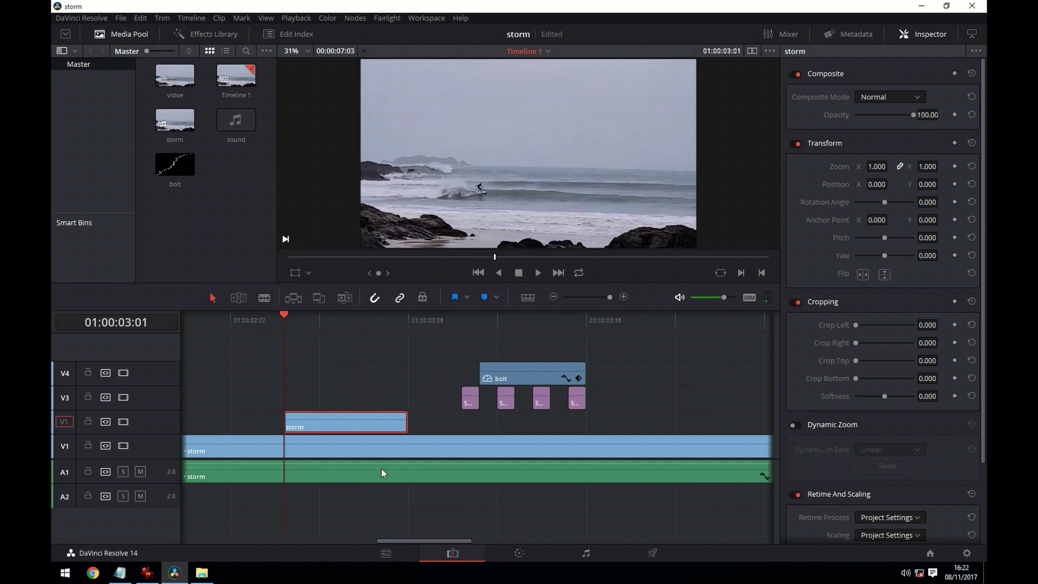
click(519, 554)
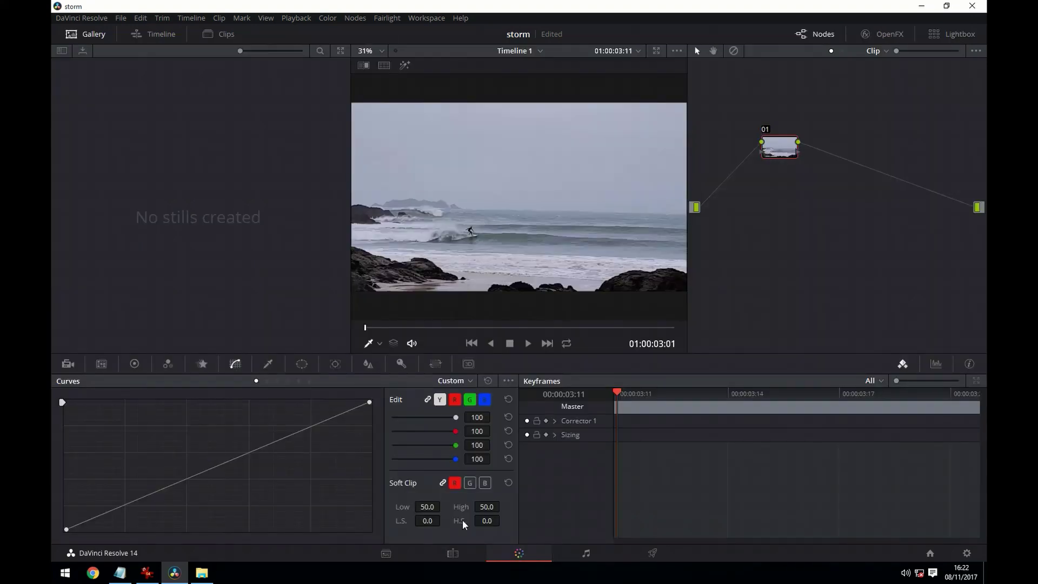
drag(369, 403, 200, 387)
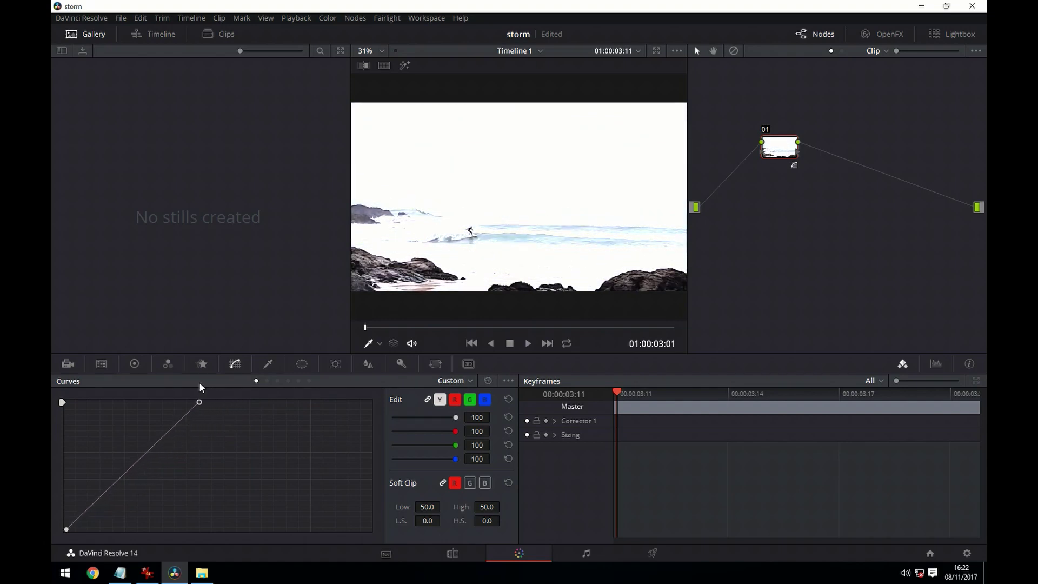
click(453, 553)
- Shift the brightened V2 clip under the flash frames, with the playhead at the bolt start
click(391, 419)
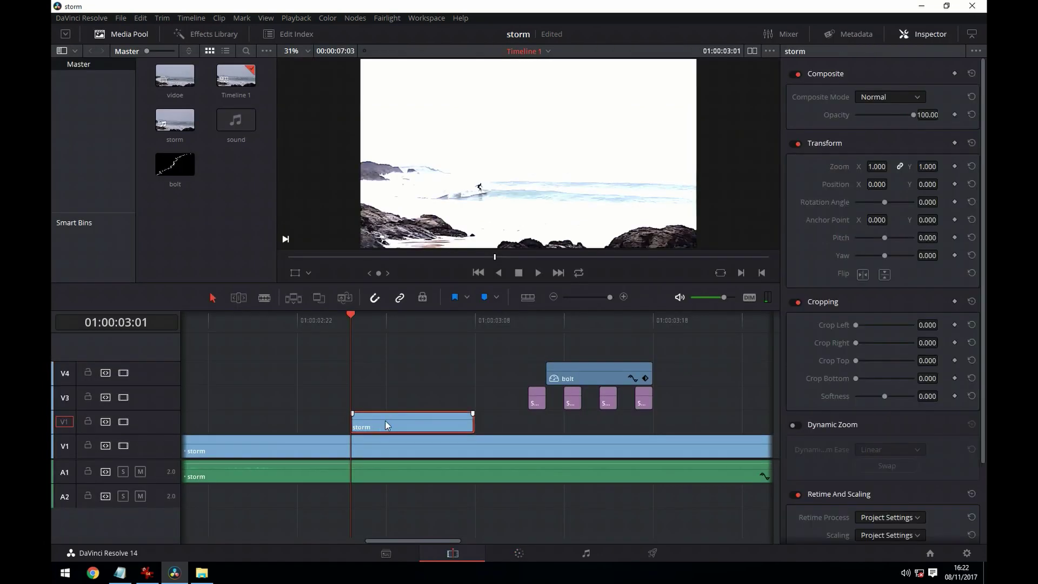
drag(384, 420, 573, 420)
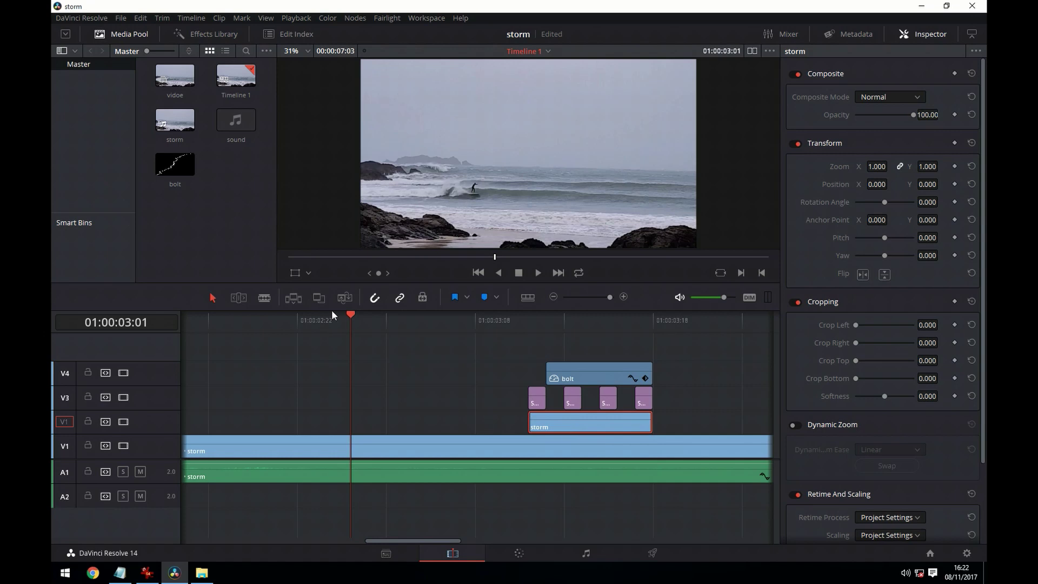
drag(350, 316, 526, 318)
- Split the brightened clip frame by frame into seven one-frame pieces
mouse_move(546, 415)
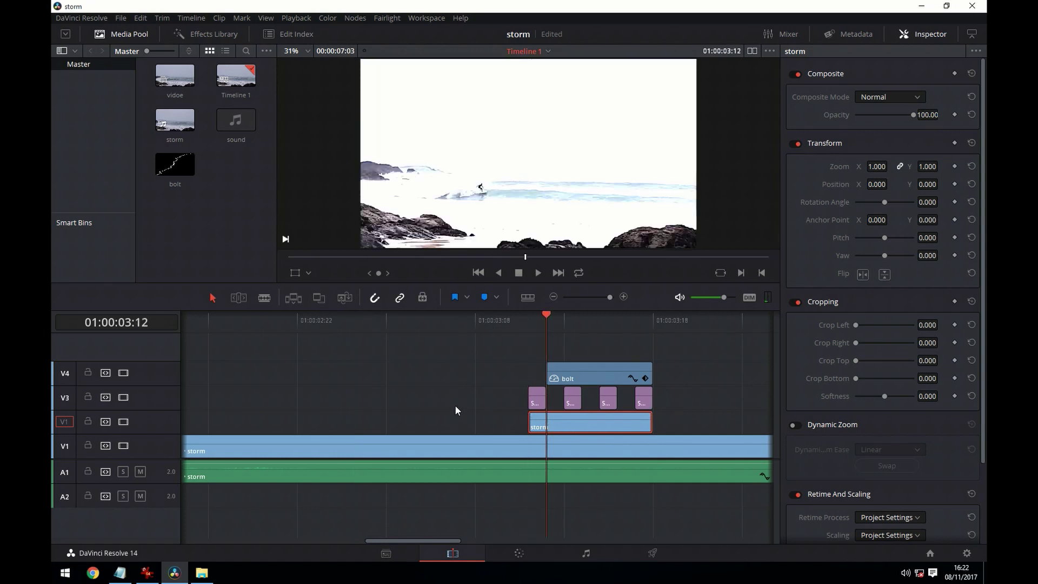
key(ctrl+b)
key(Right)
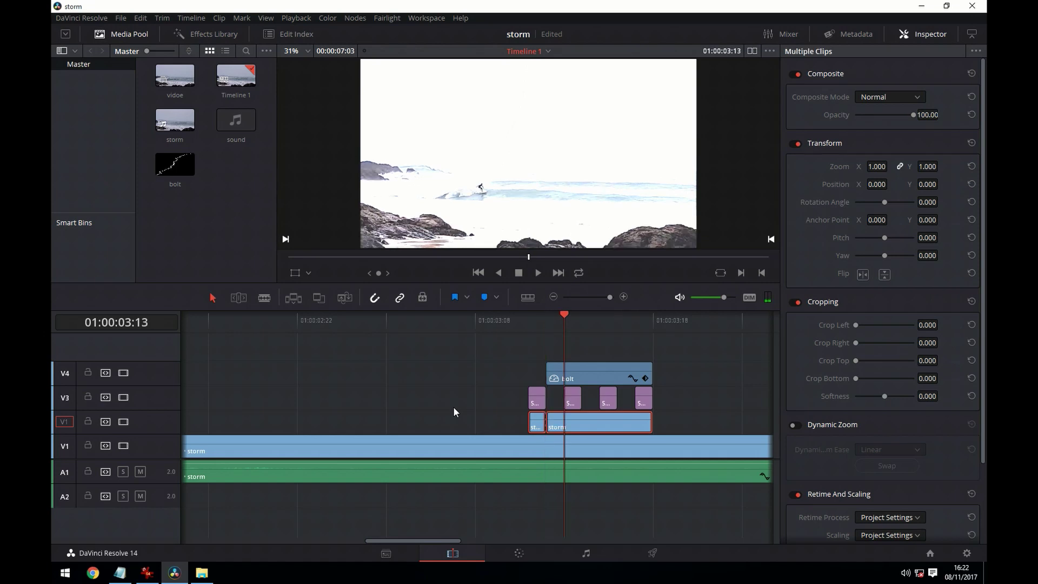
key(ctrl+b)
key(Right)
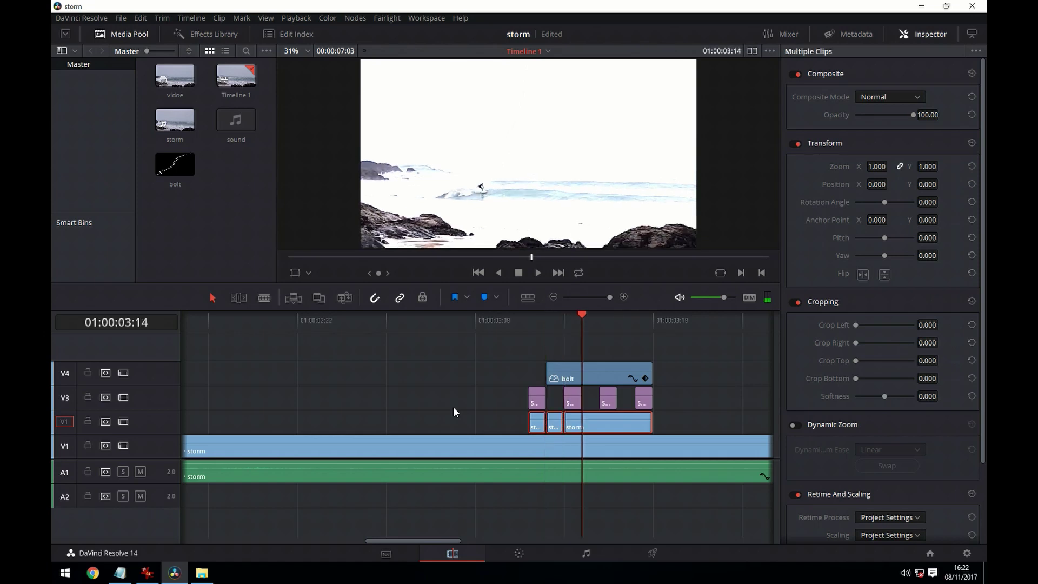
key(ctrl+b)
key(Right)
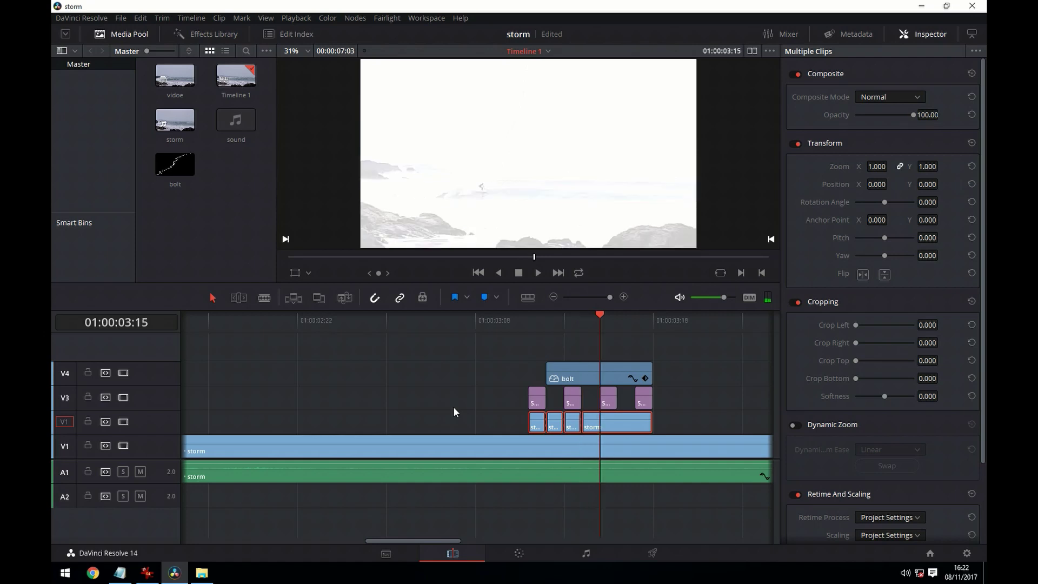
key(ctrl+b)
key(Right)
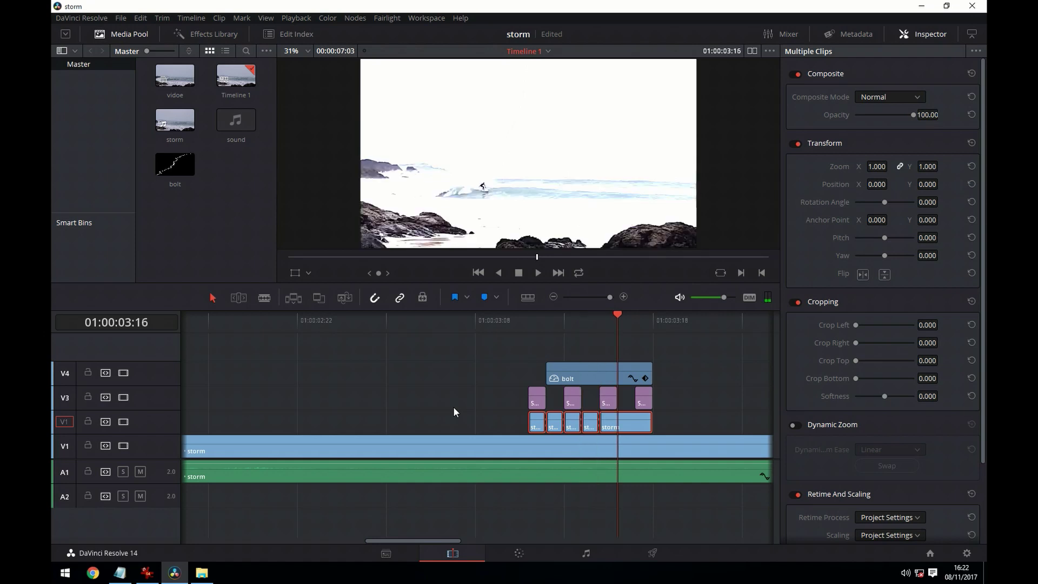
key(ctrl+b)
key(Right)
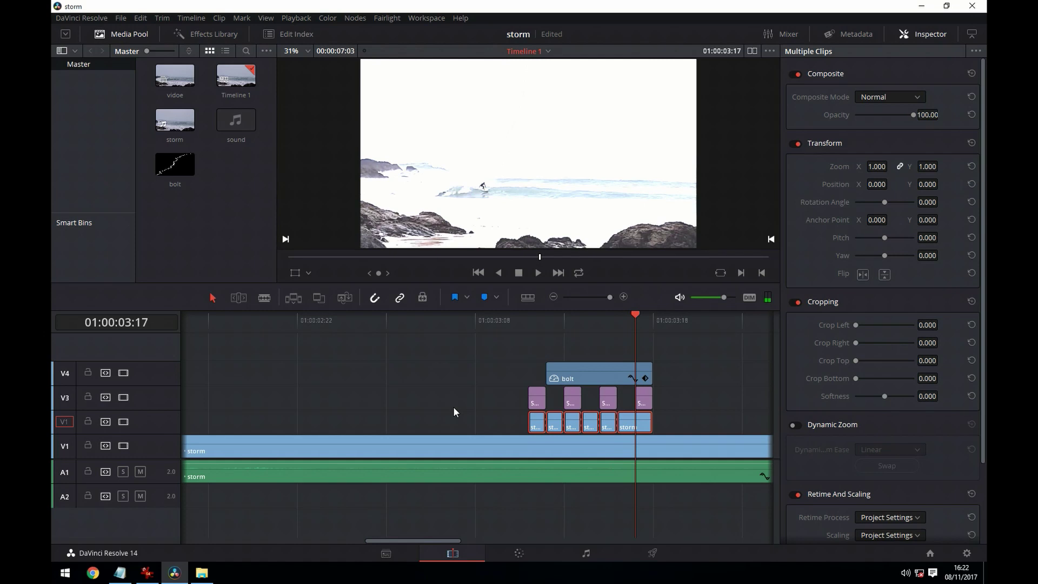
key(ctrl+b)
click(495, 425)
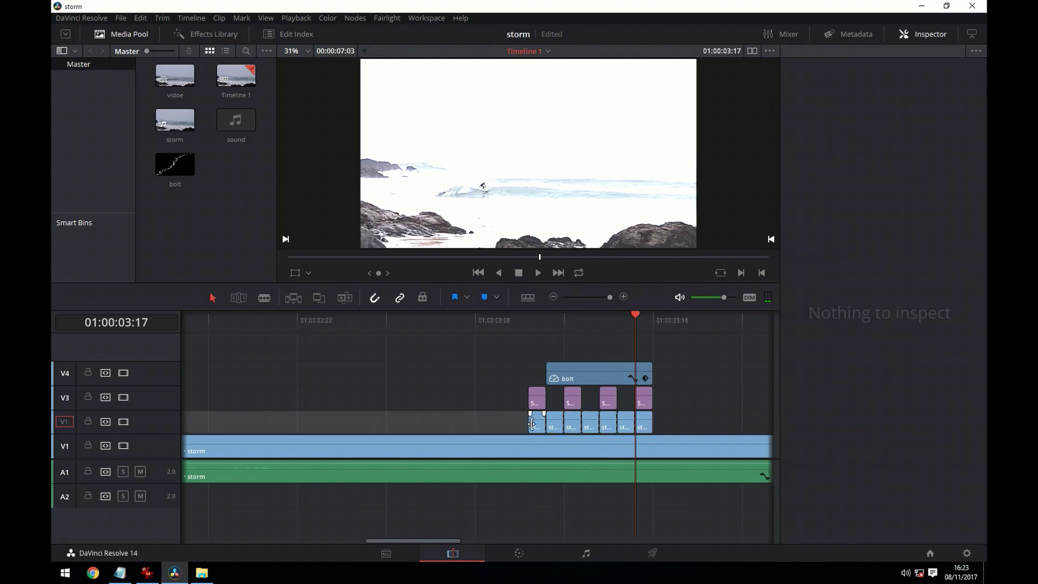
- Delete four alternating one-frame pieces on V2, leaving three separated bright strobe frames
click(534, 423)
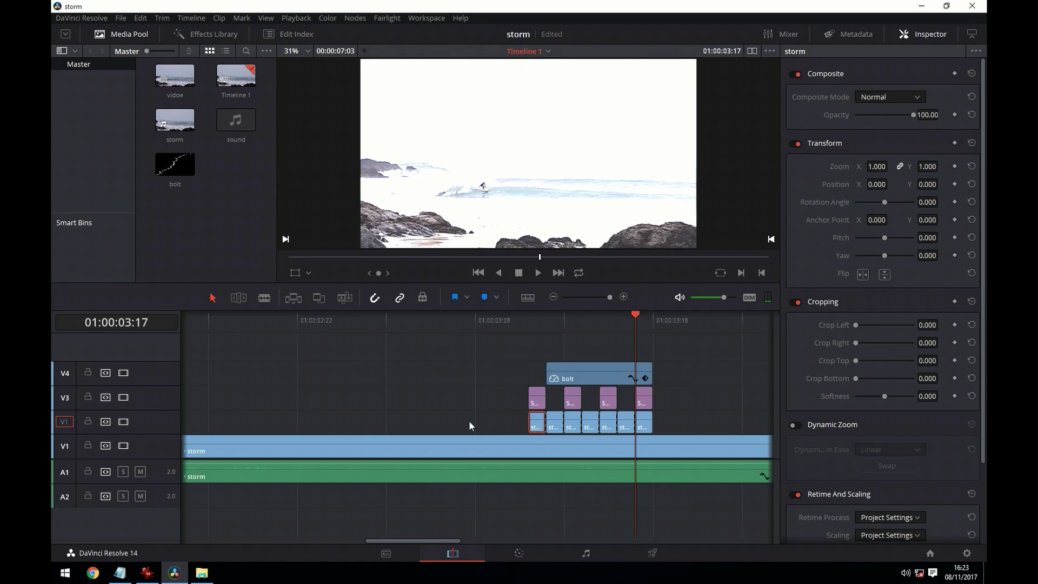
key(Delete)
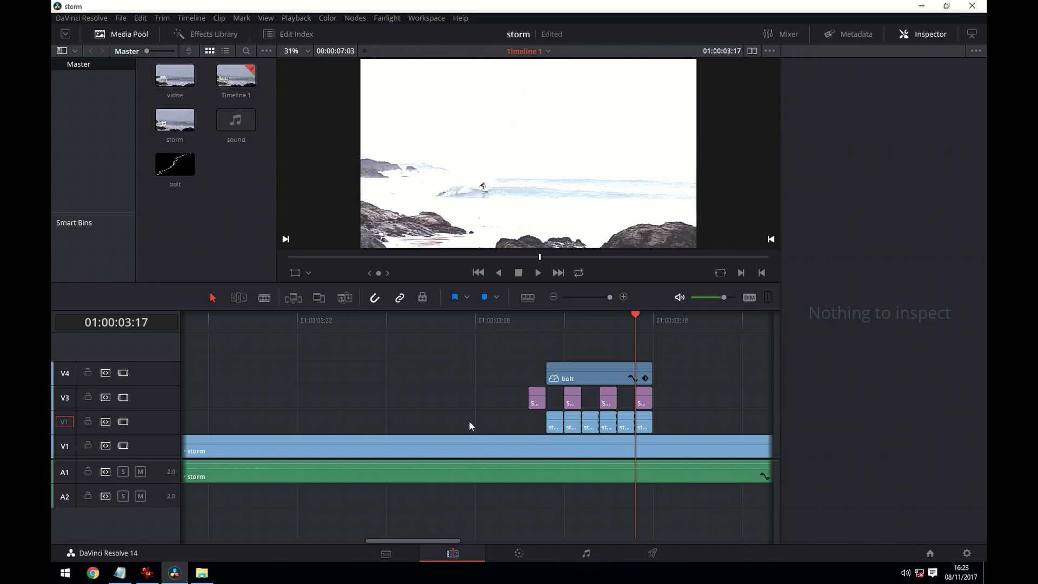
click(573, 427)
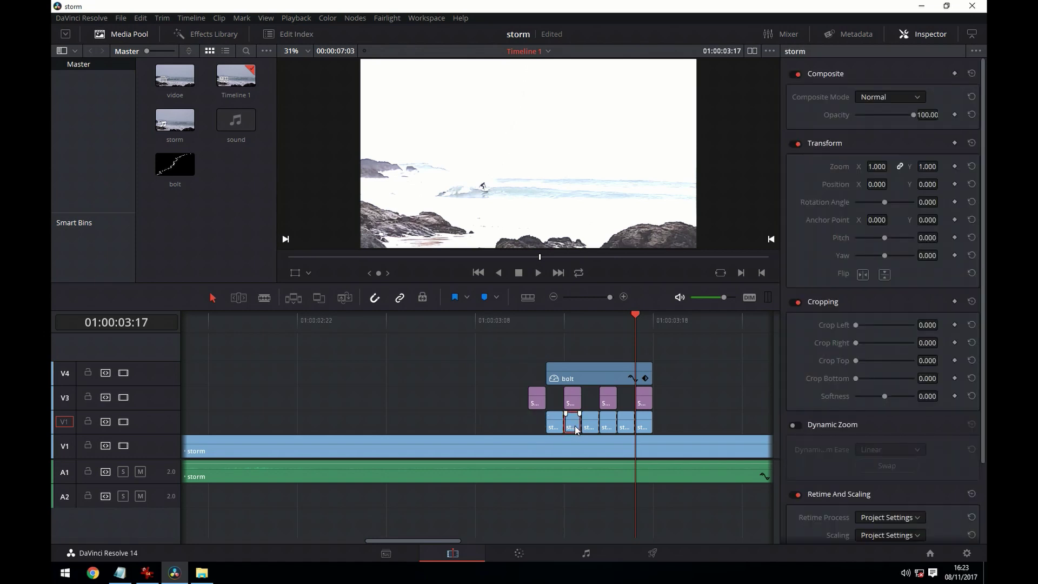
key(Delete)
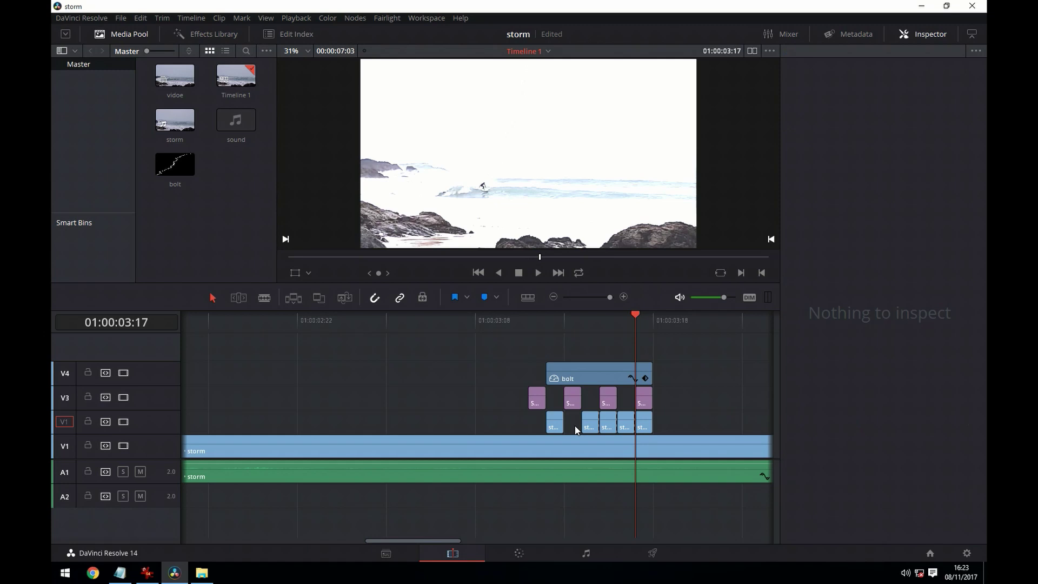
click(608, 427)
key(Delete)
click(645, 423)
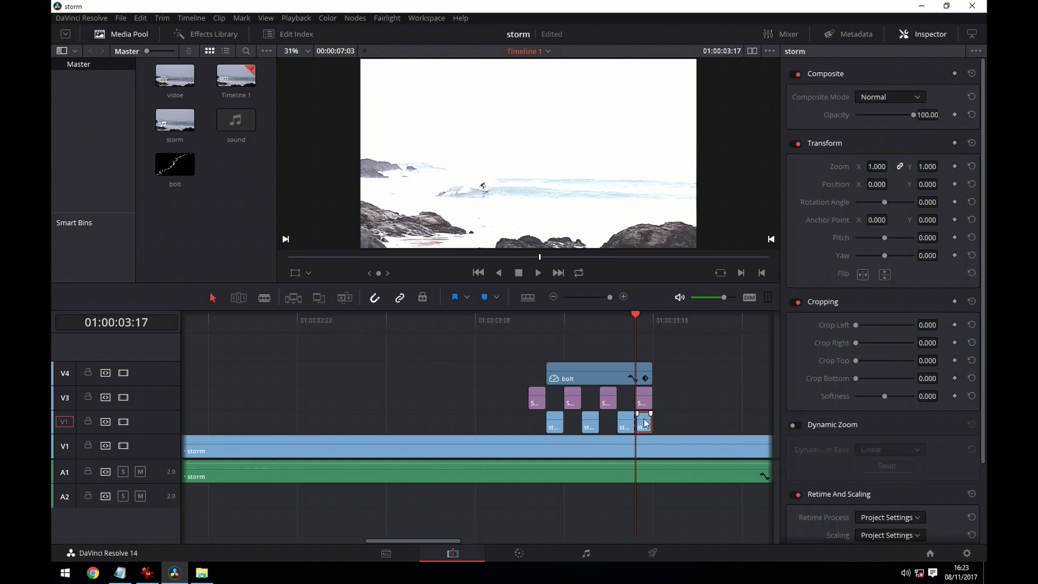
key(Delete)
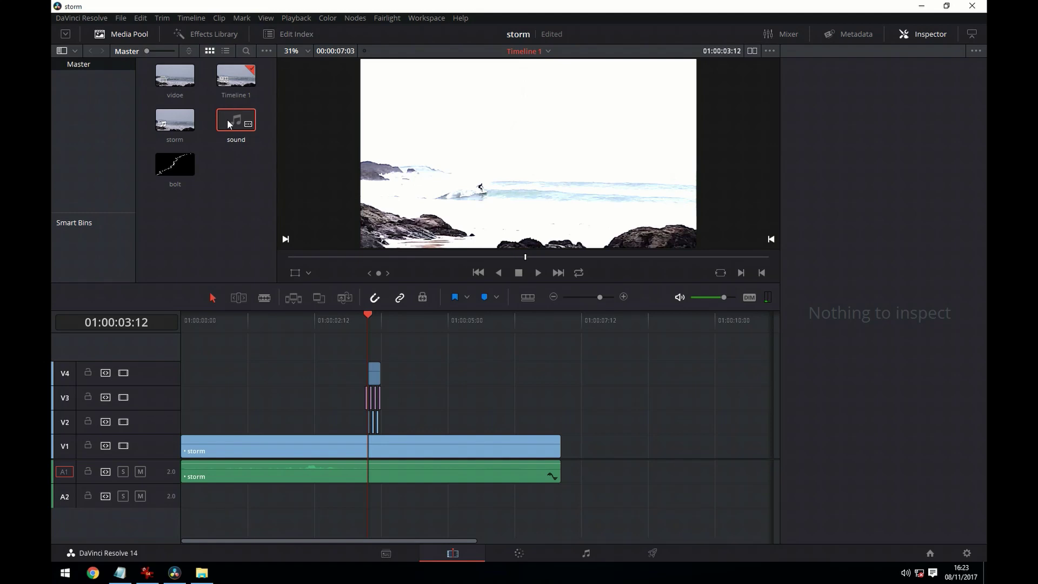
- Drop the 'sound' clip from the Media Pool onto A2 and slide it to the bolt's start
drag(229, 124, 332, 400)
click(553, 297)
click(623, 297)
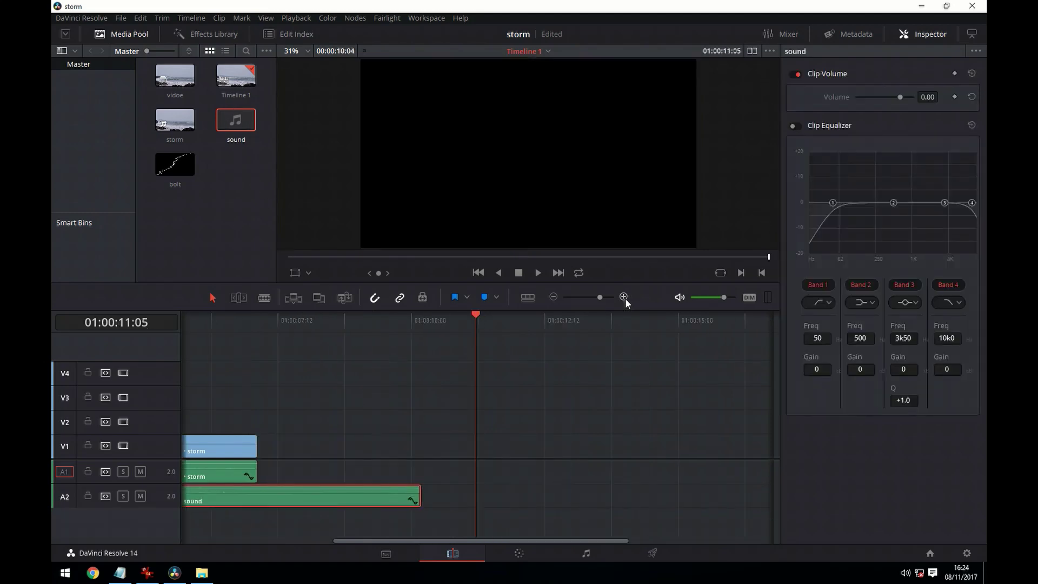
drag(459, 543, 311, 541)
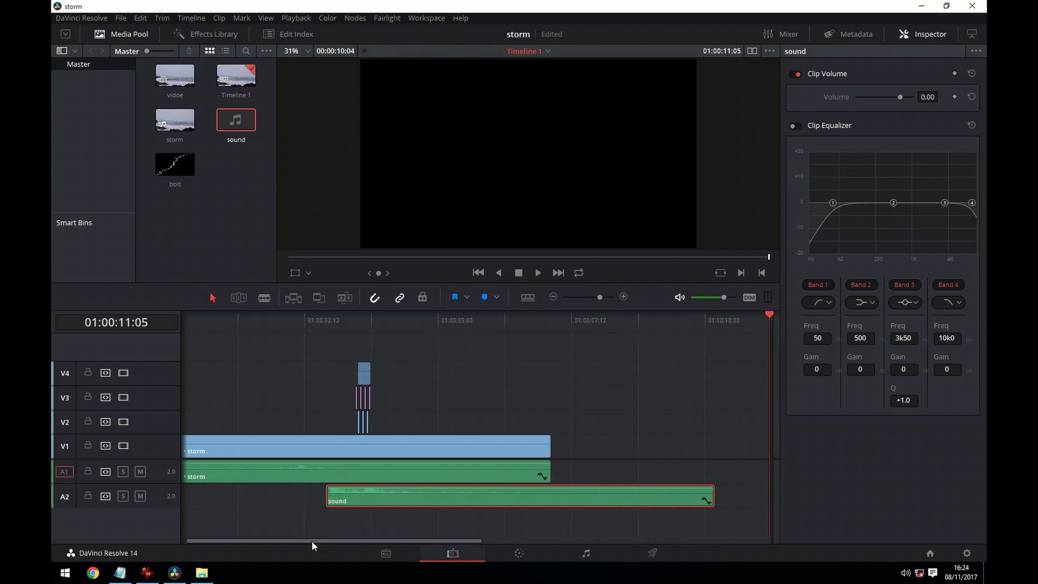
drag(358, 495, 389, 487)
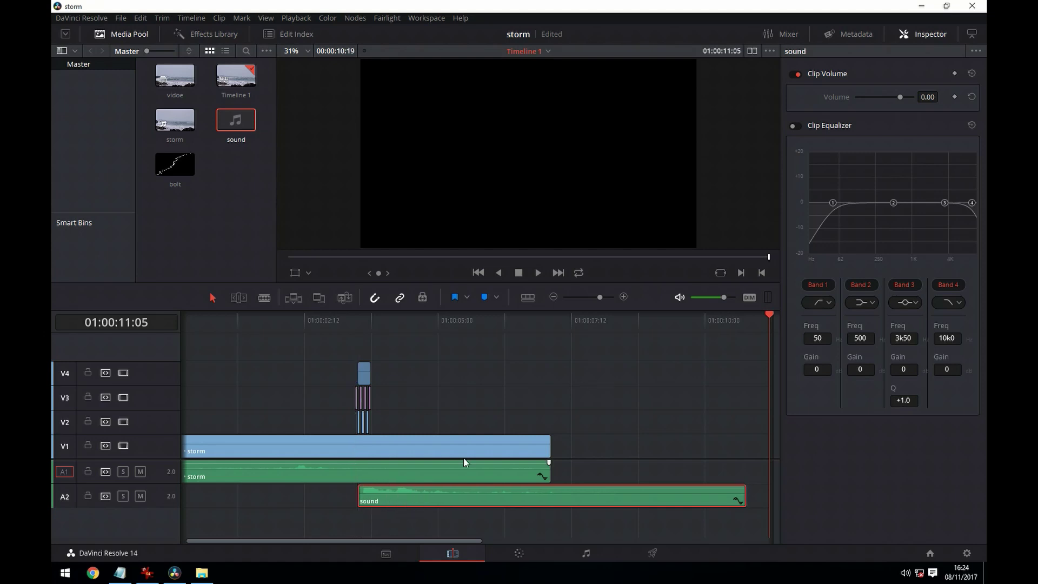